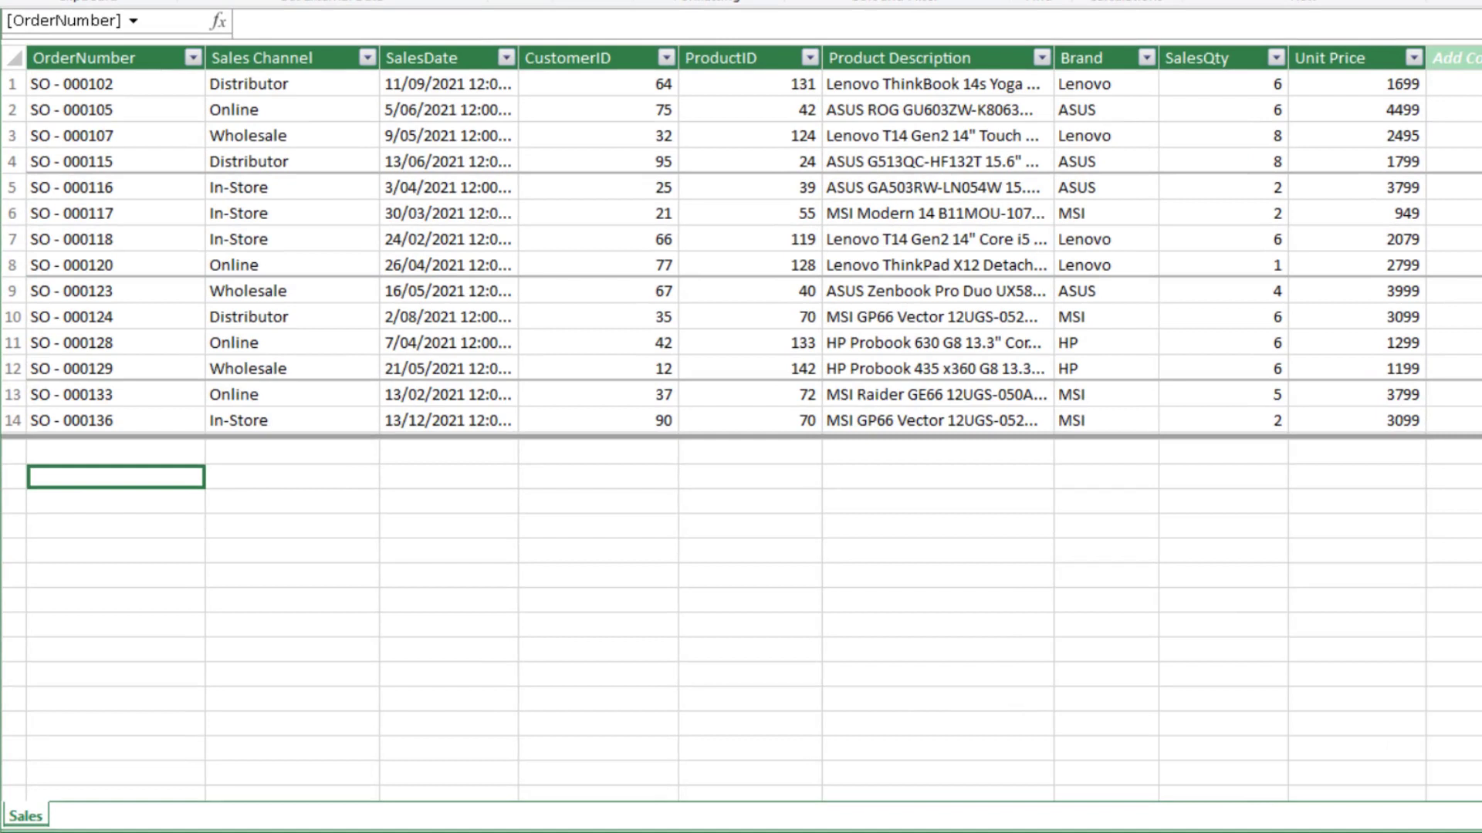
Step: Create the measure Sales:=SUMX(Sales, Sales[SalesQty] * Sales[Unit Price]), which shows 249250
text(Sales:=SUMX()
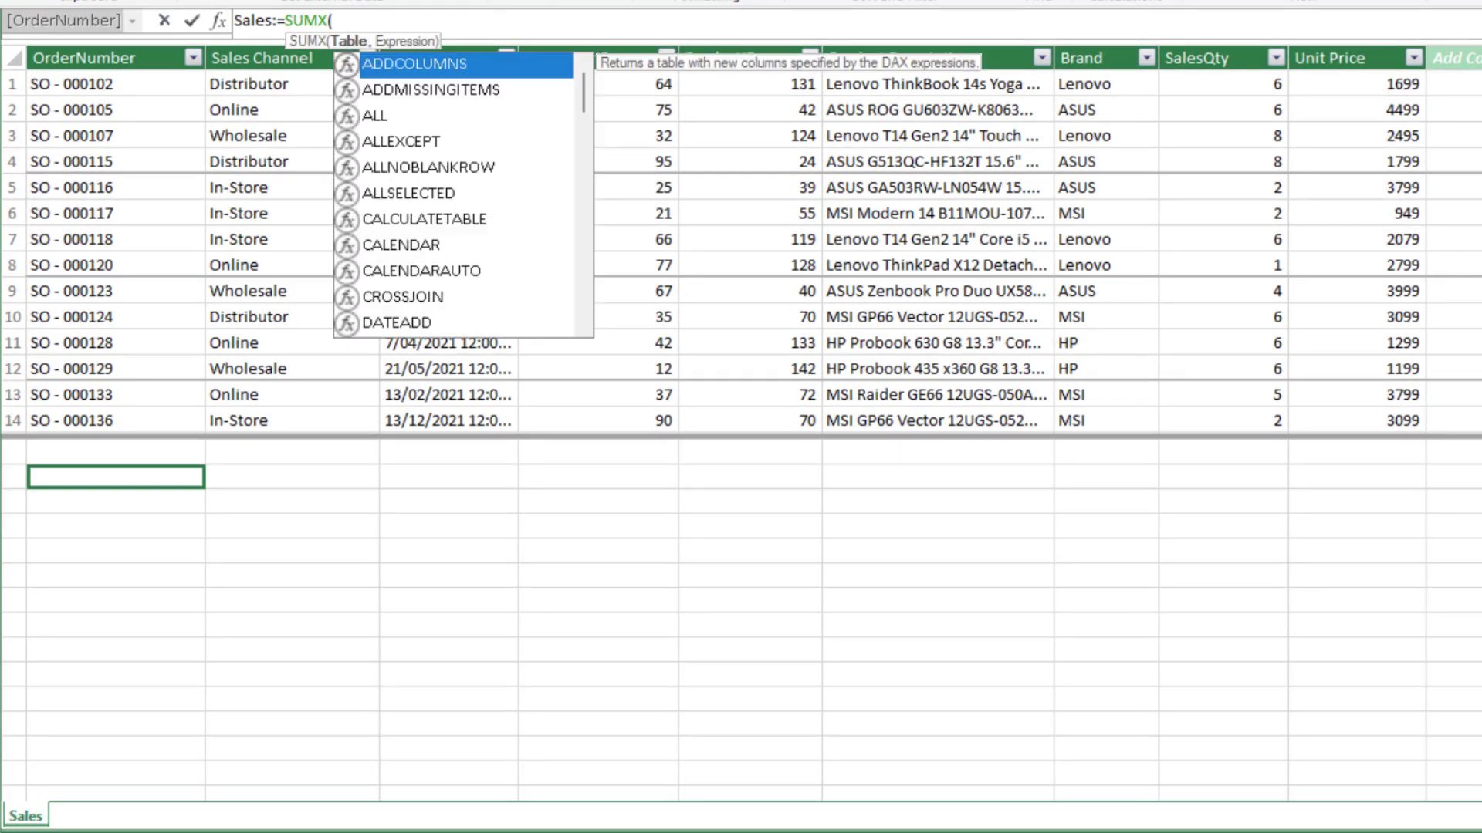
text(Sales)
key(Tab)
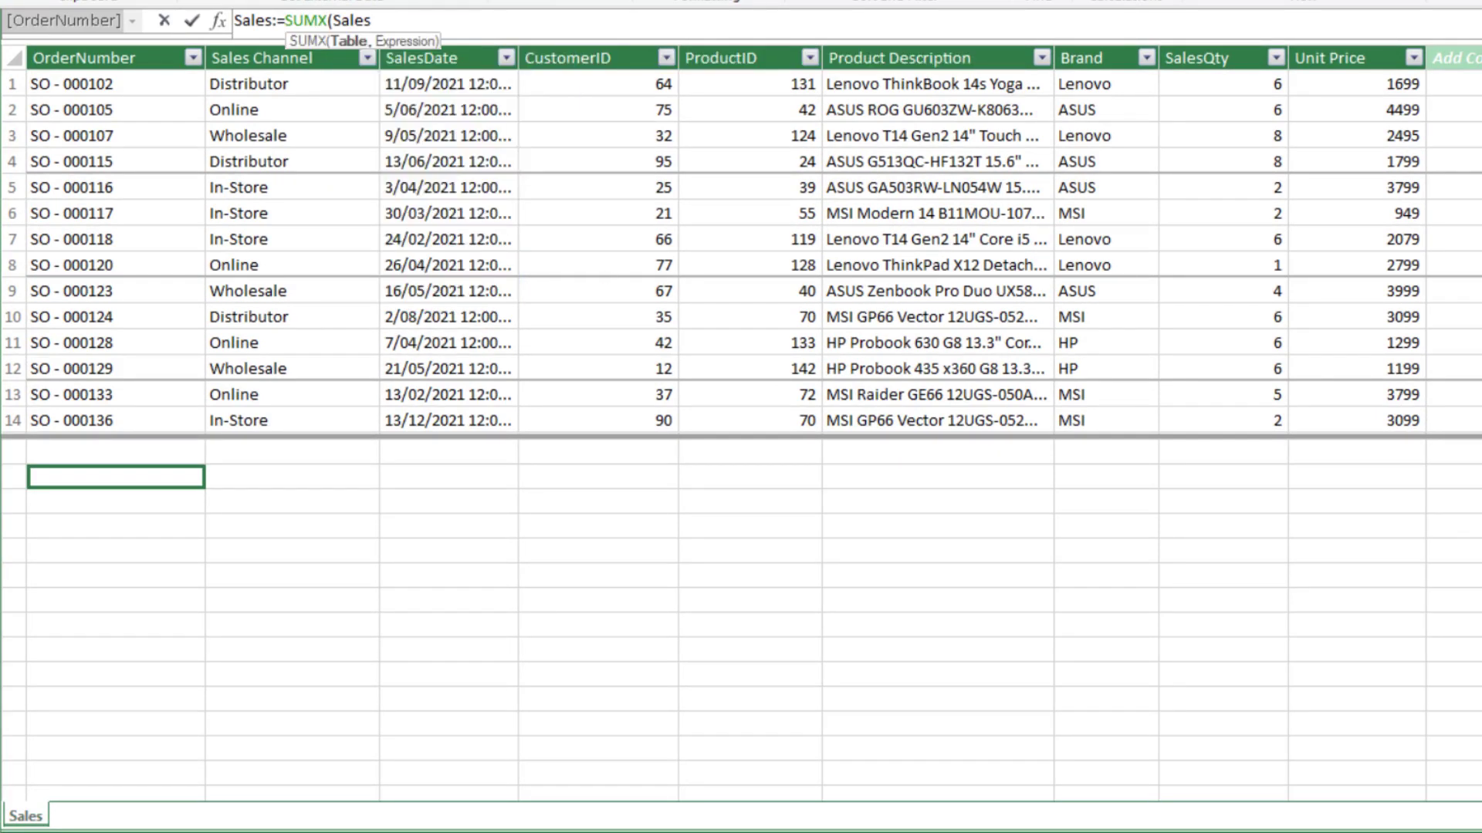
text(, SalesQty)
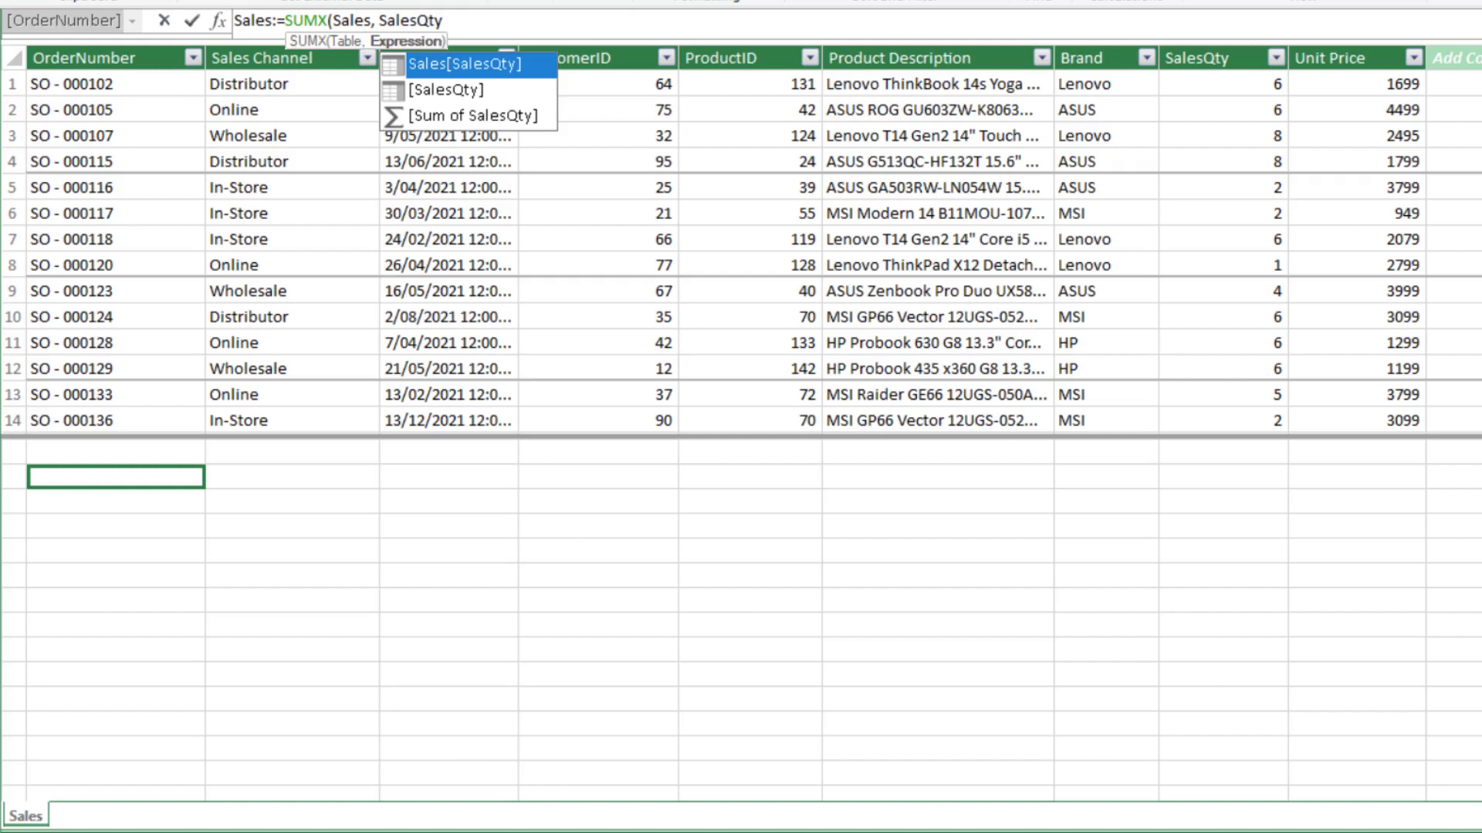
key(Tab)
text(* unit)
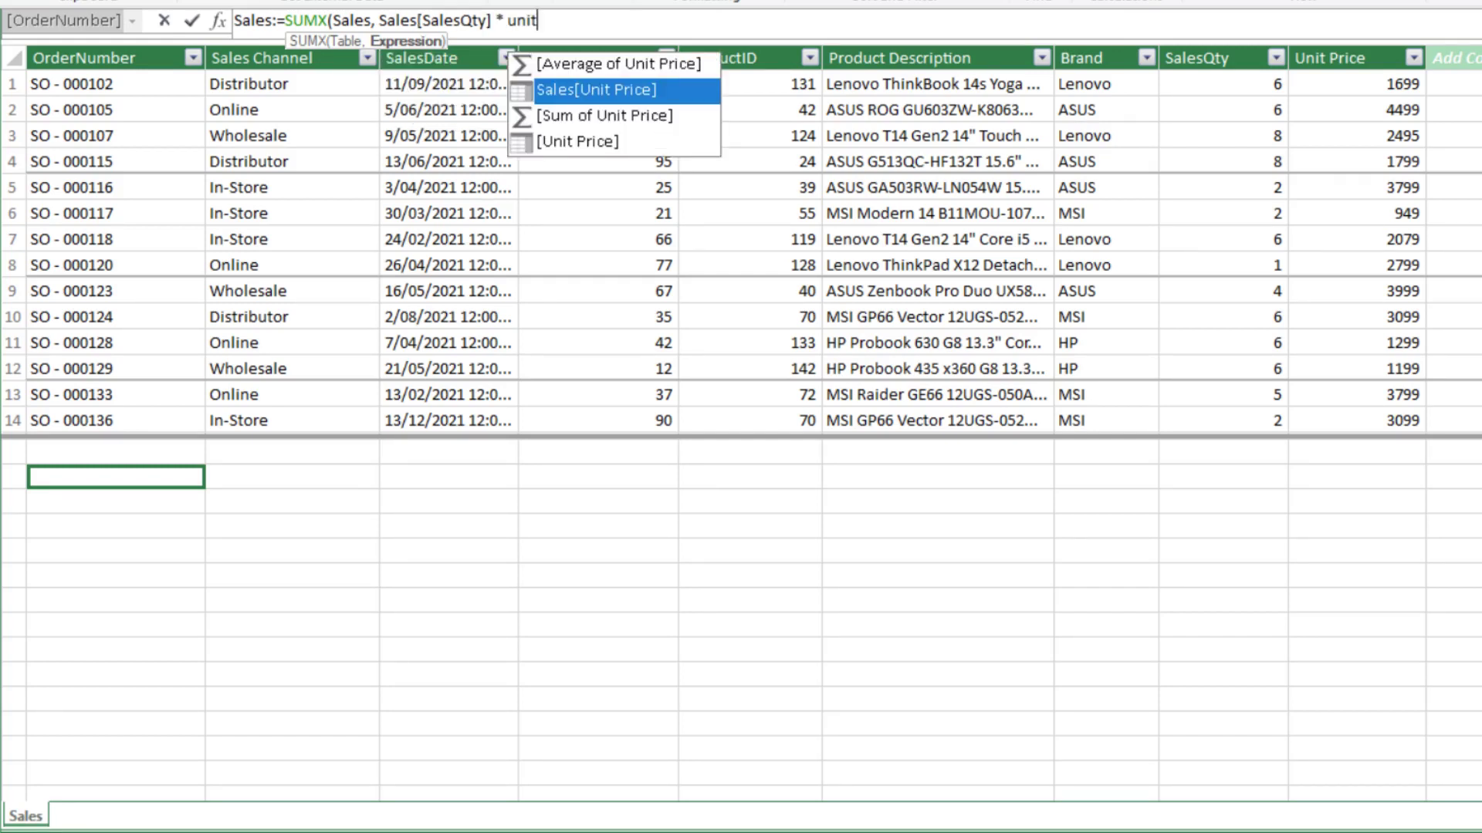
key(Tab)
text())
key(Return)
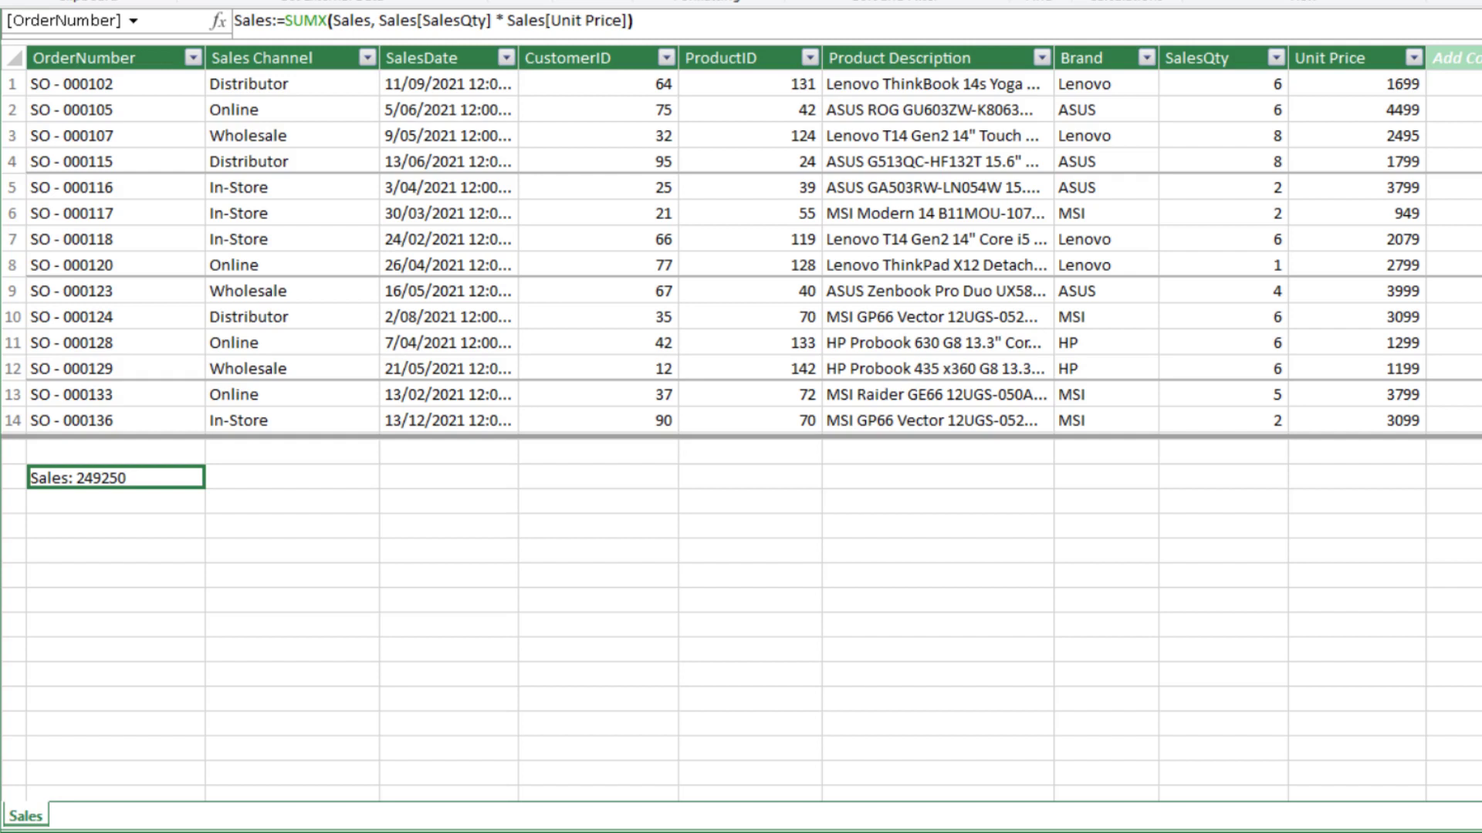
click(116, 527)
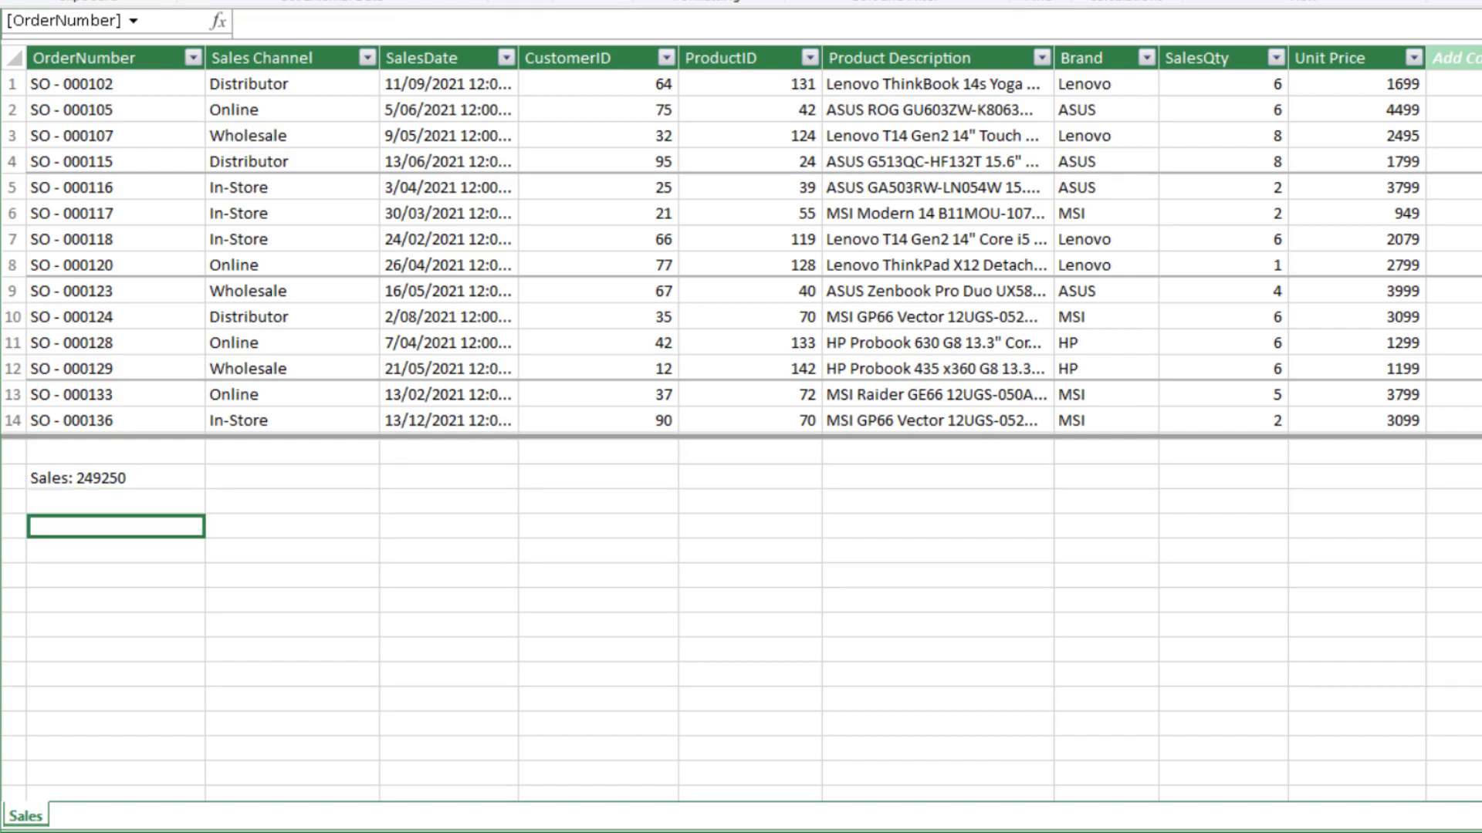
Step: Create the measure CALC_ALL_Eg1:=CALCULATE([Sales], ALL(Sales))
text(CALC_ALL_Eg1:=)
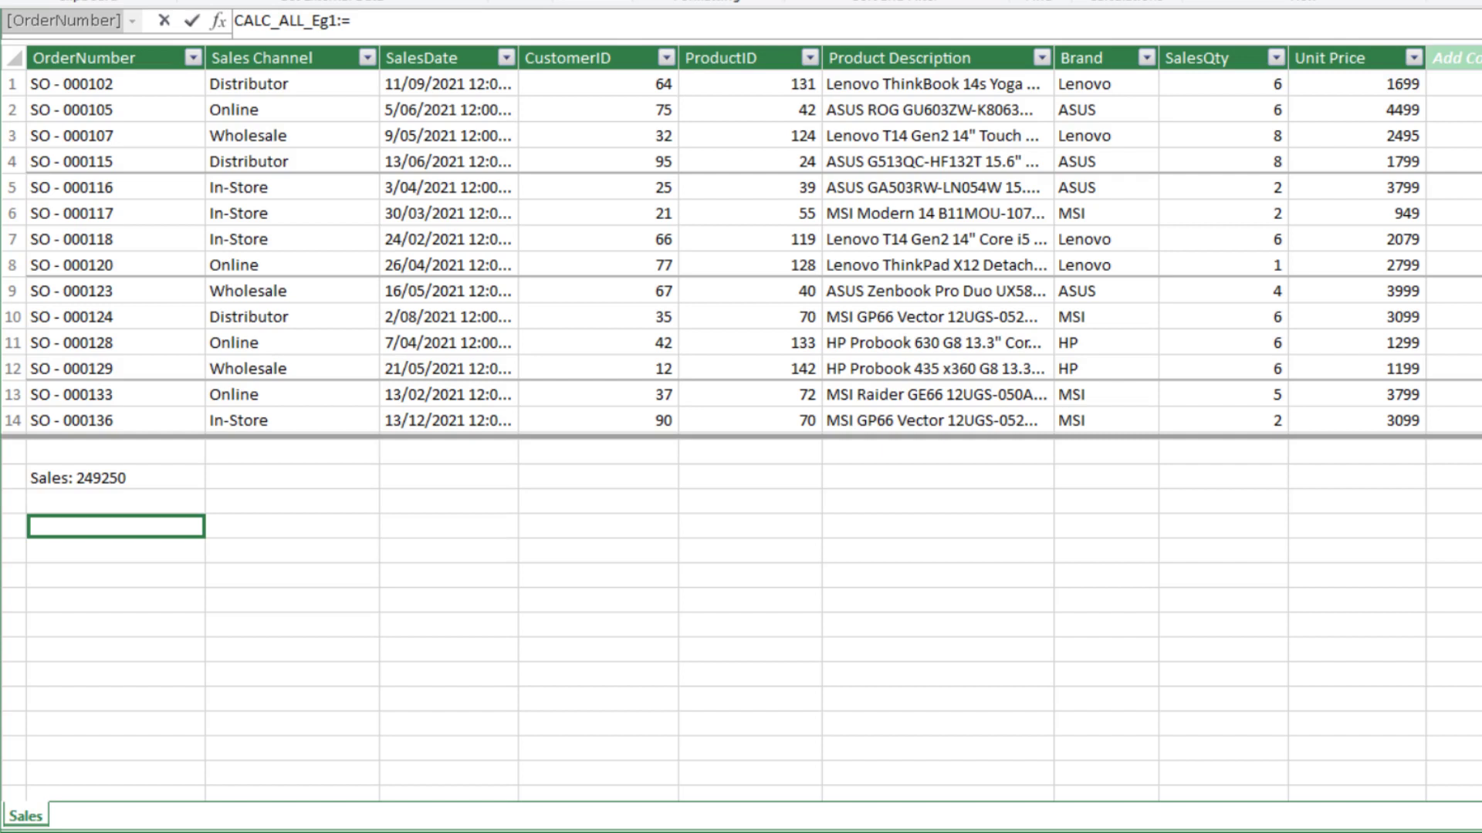
text( CALCULATE()
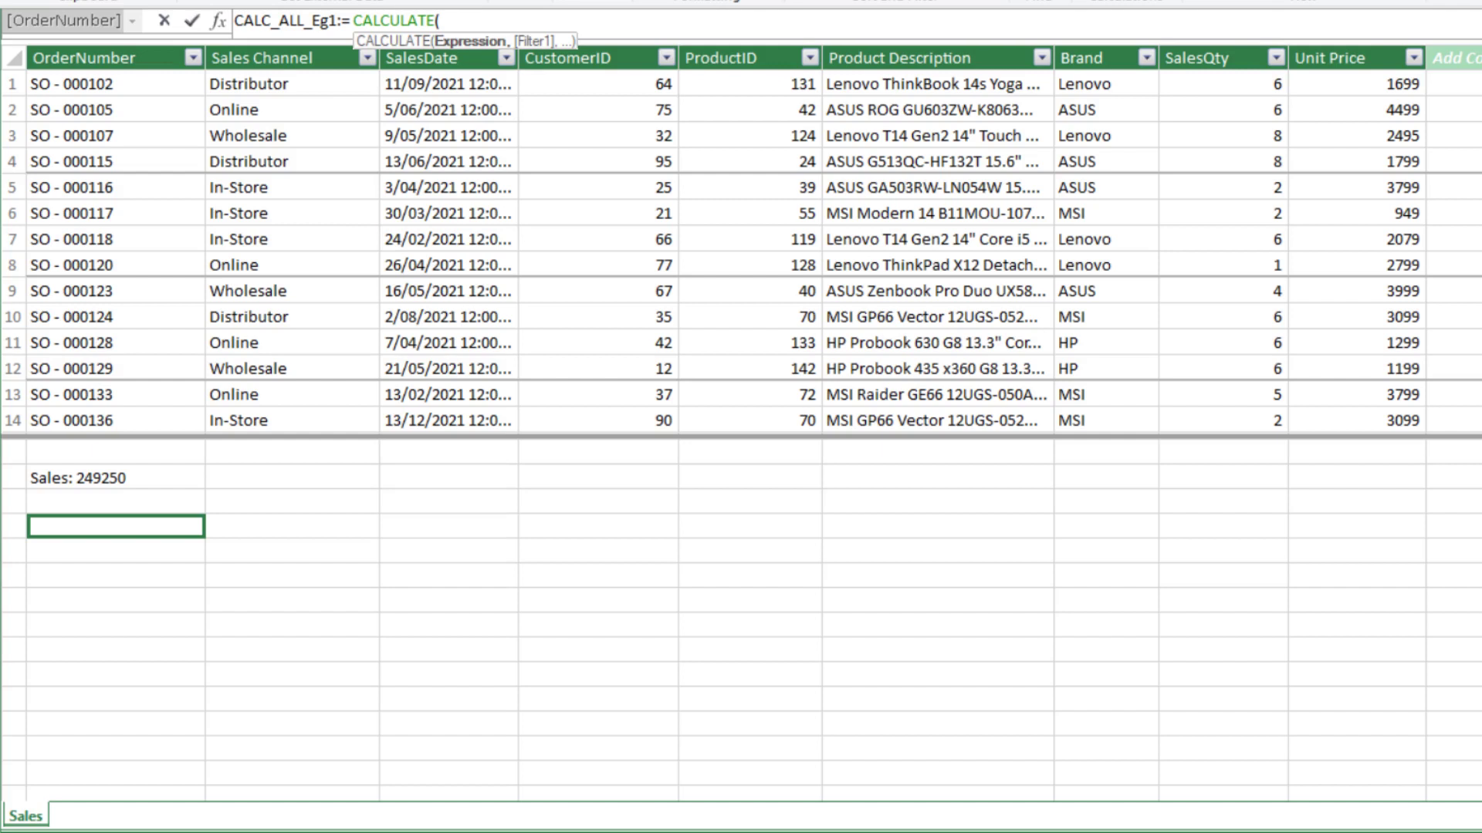
click(115, 478)
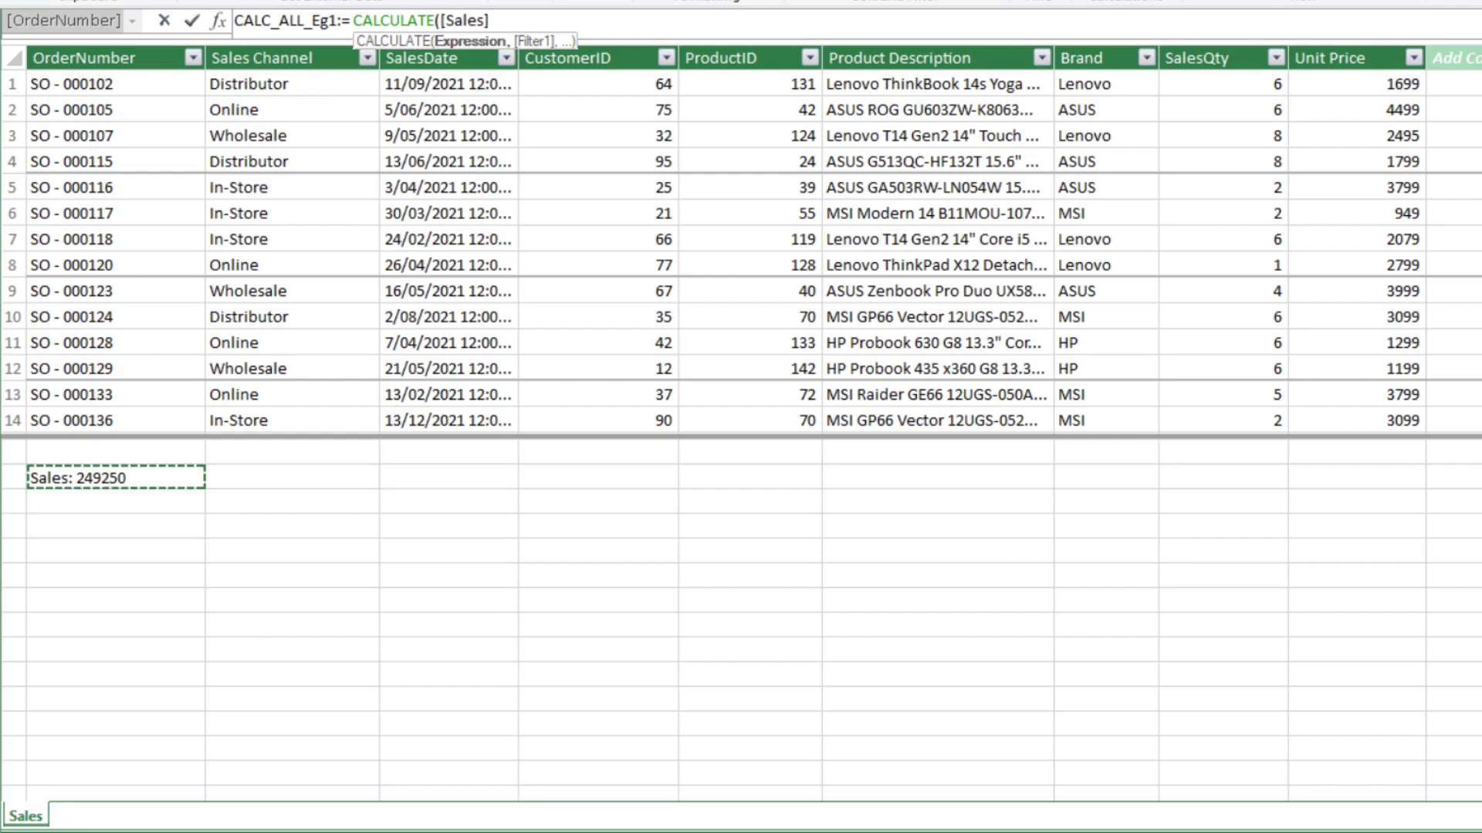
text(, )
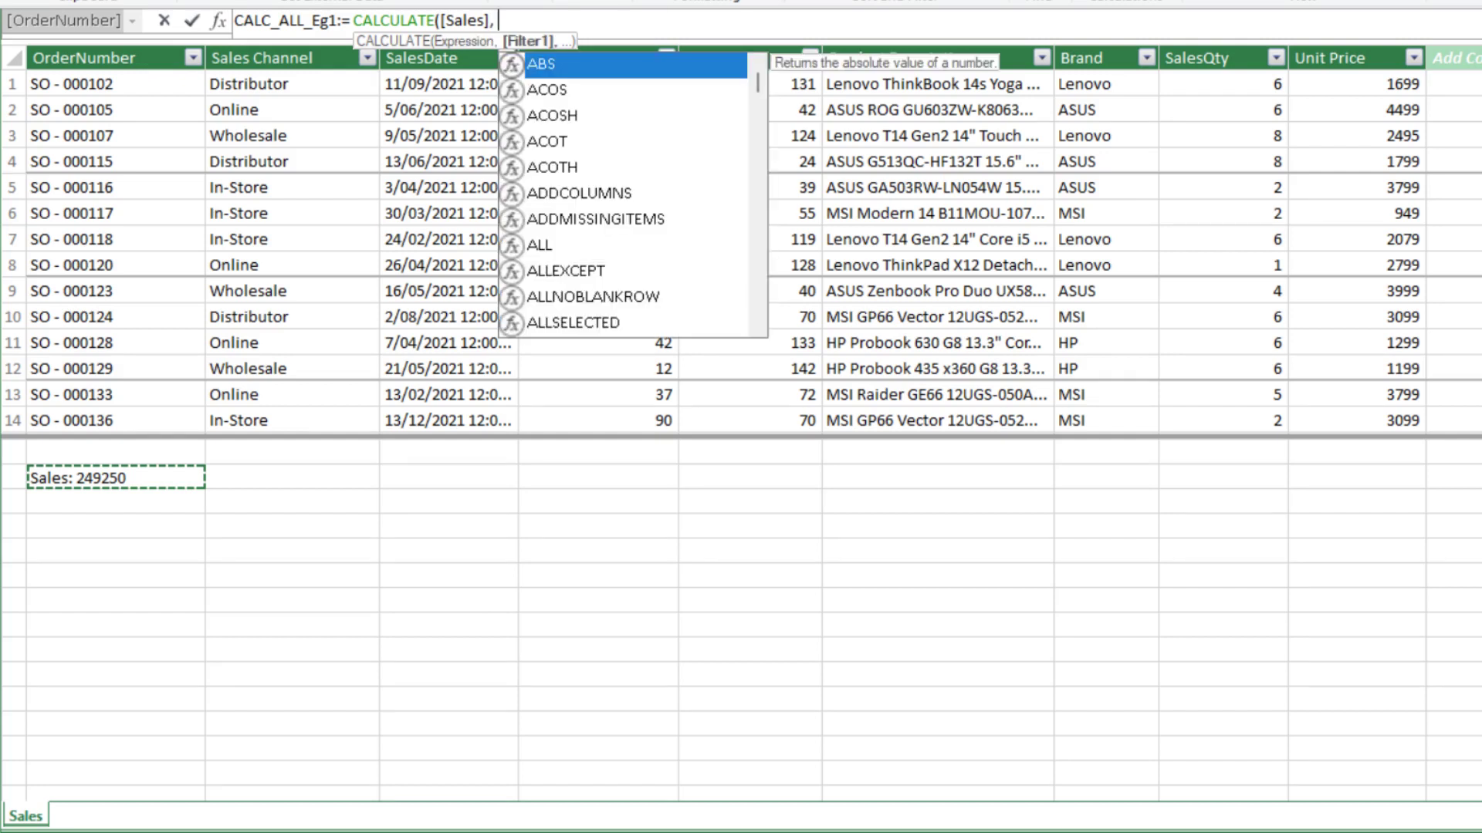
text(all)
key(Tab)
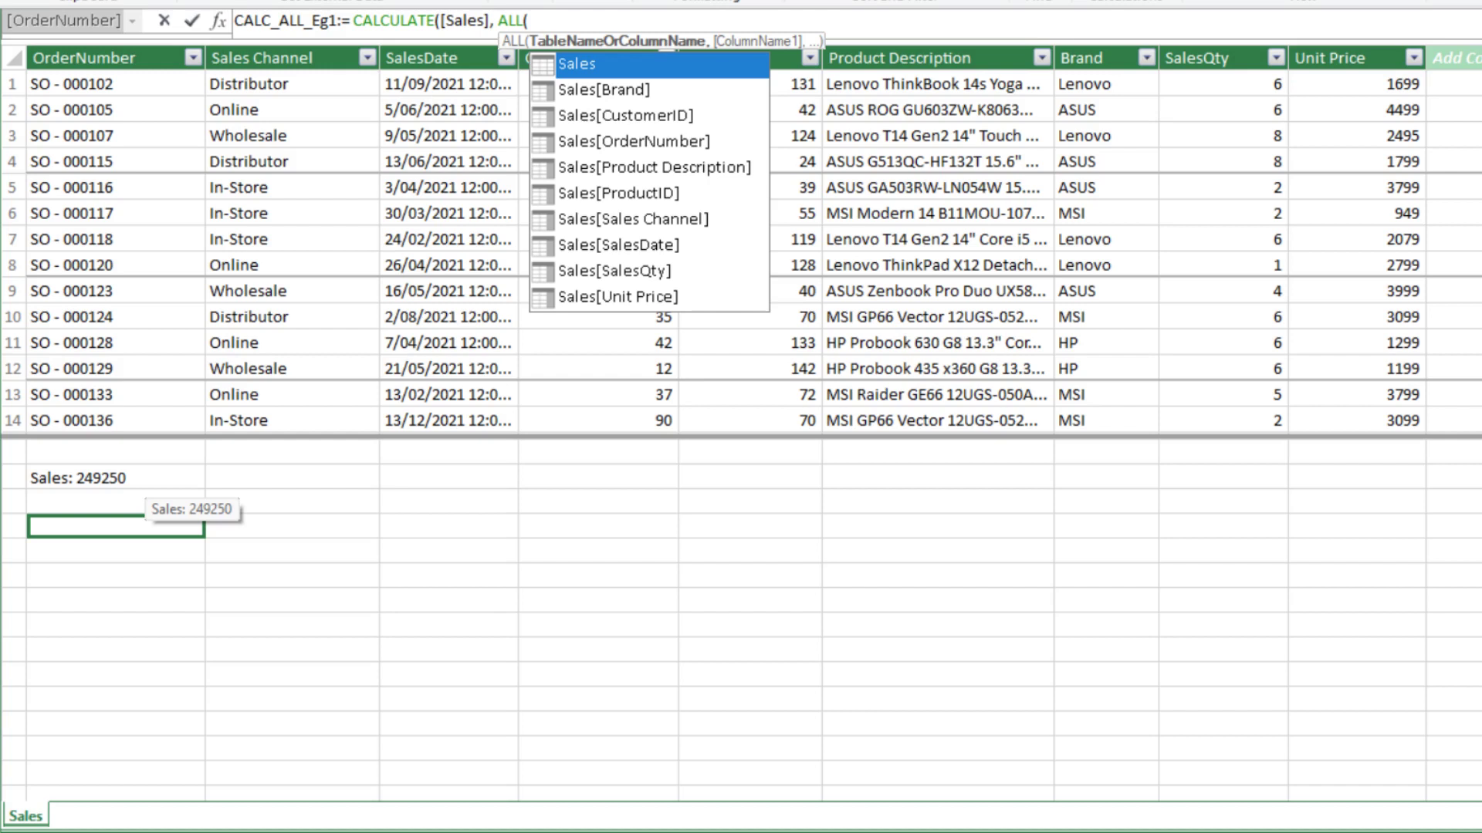
key(Tab)
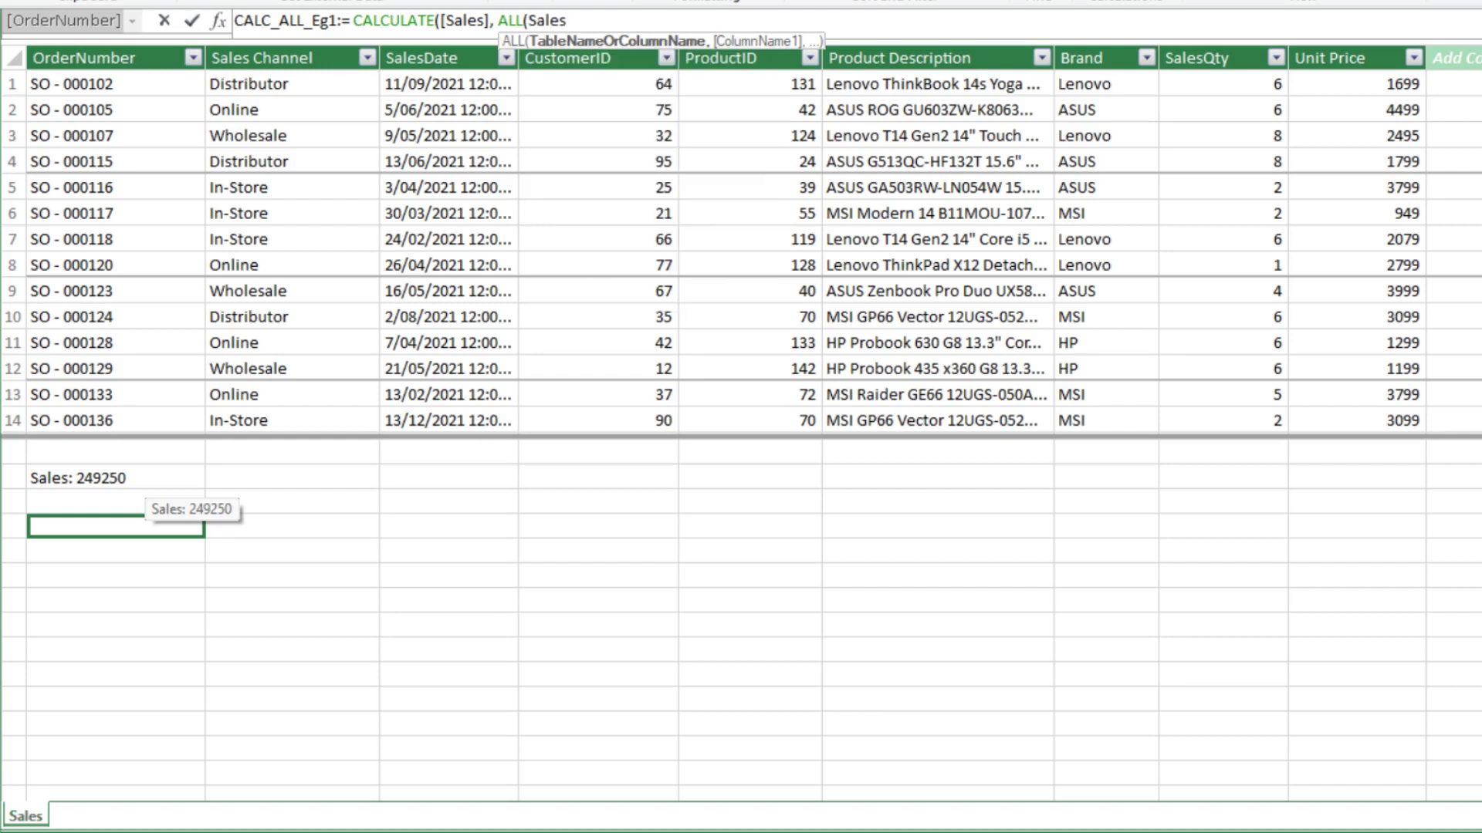
text()))
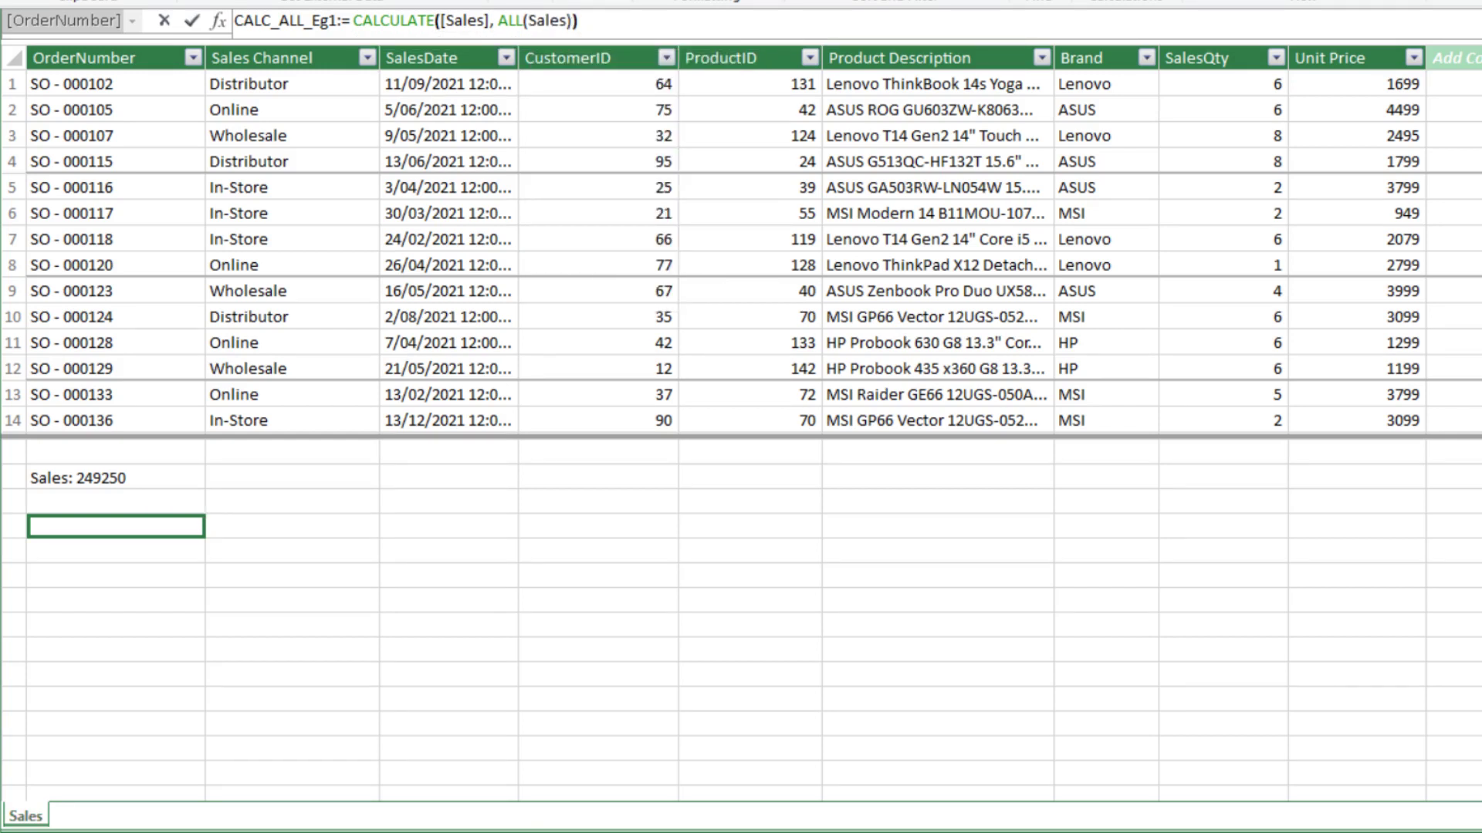
key(Return)
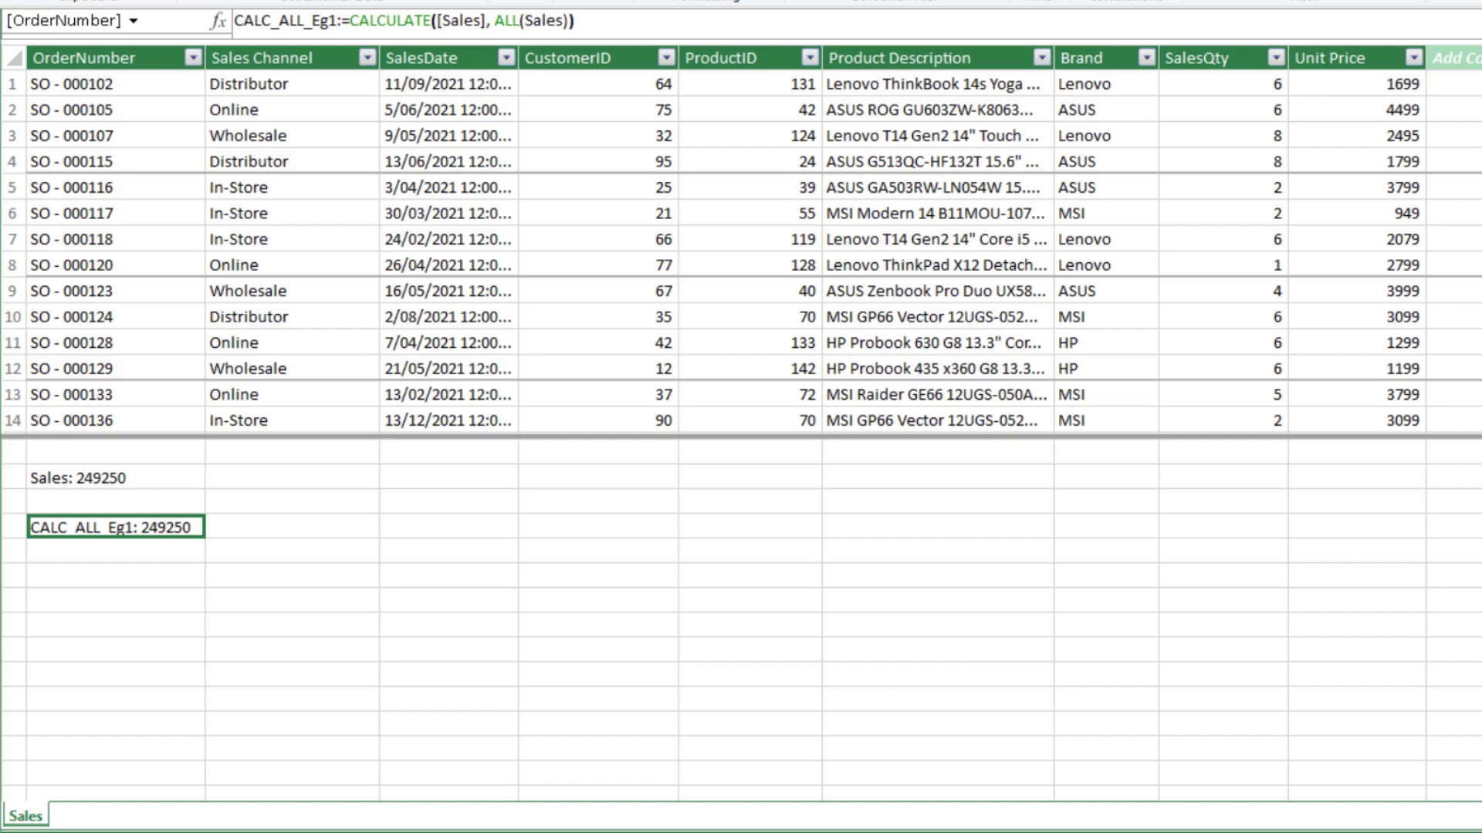
Step: In the next empty cell, create CALC_ALL_Eg2:=CALCULATE([Sales], ALL(Sales[Brand]))
click(116, 551)
text(CALC_ALL_Eg2)
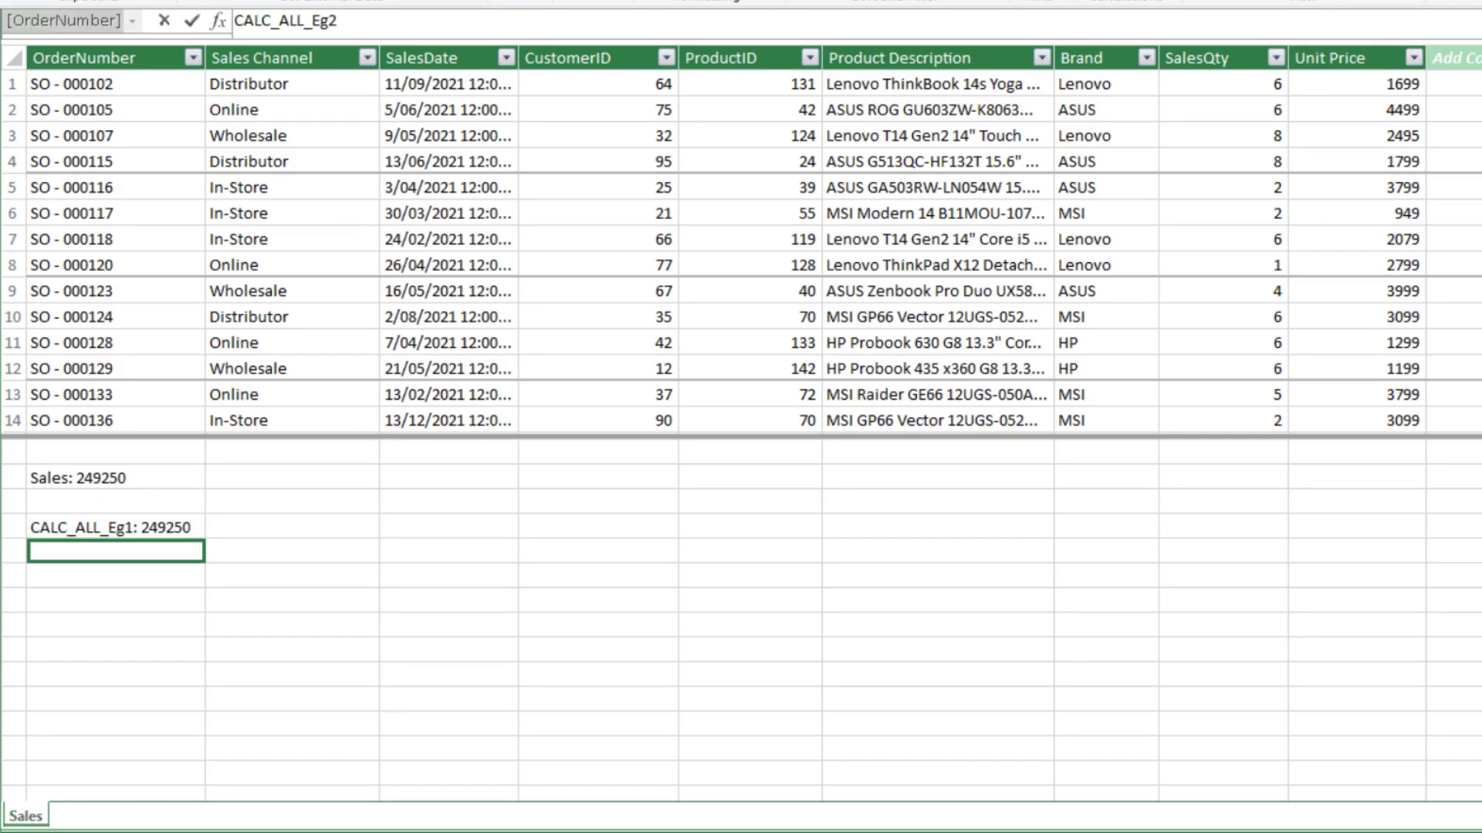
text(:= CALCULATE()
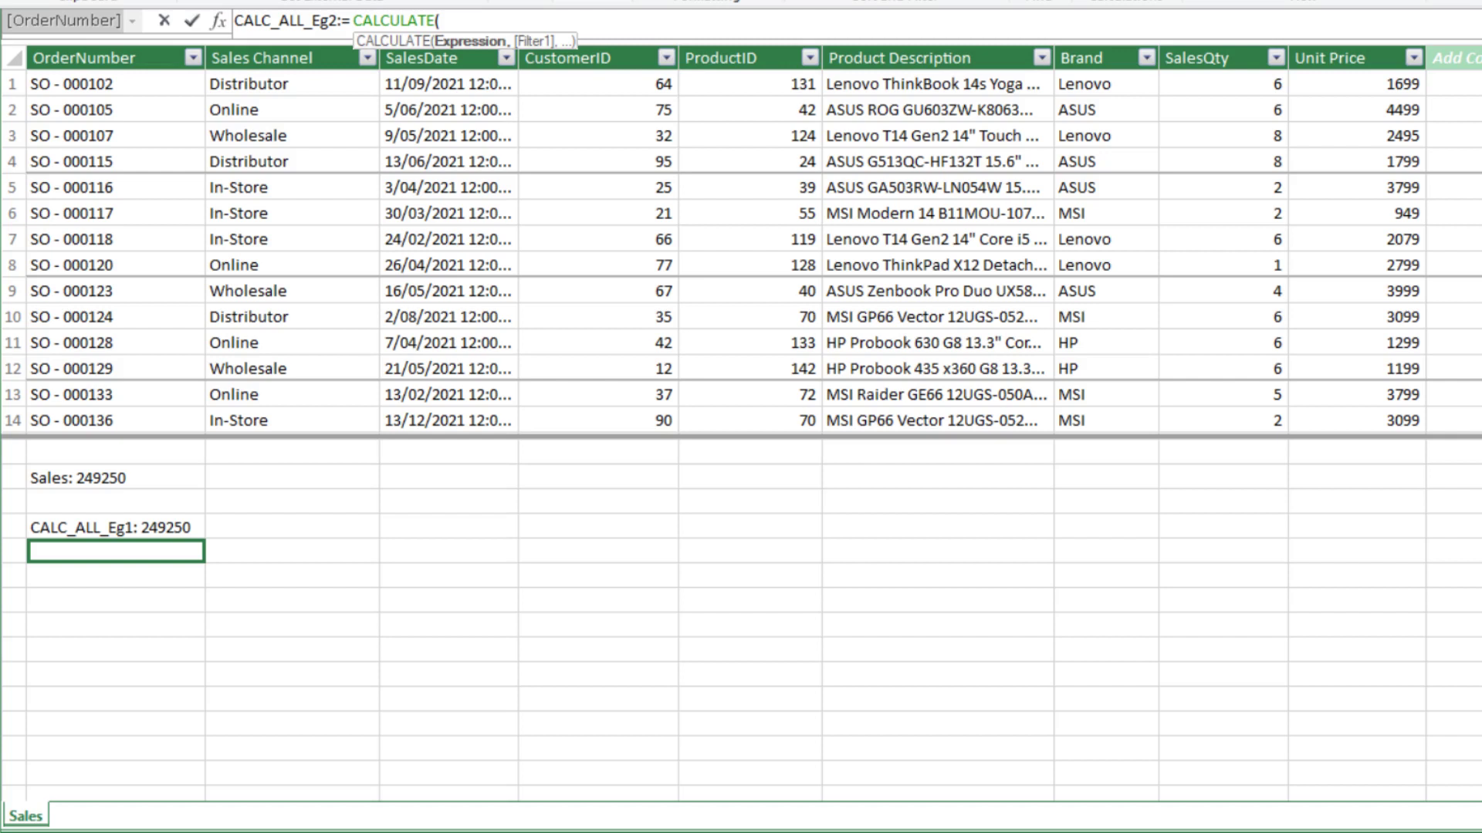
click(115, 478)
text(,)
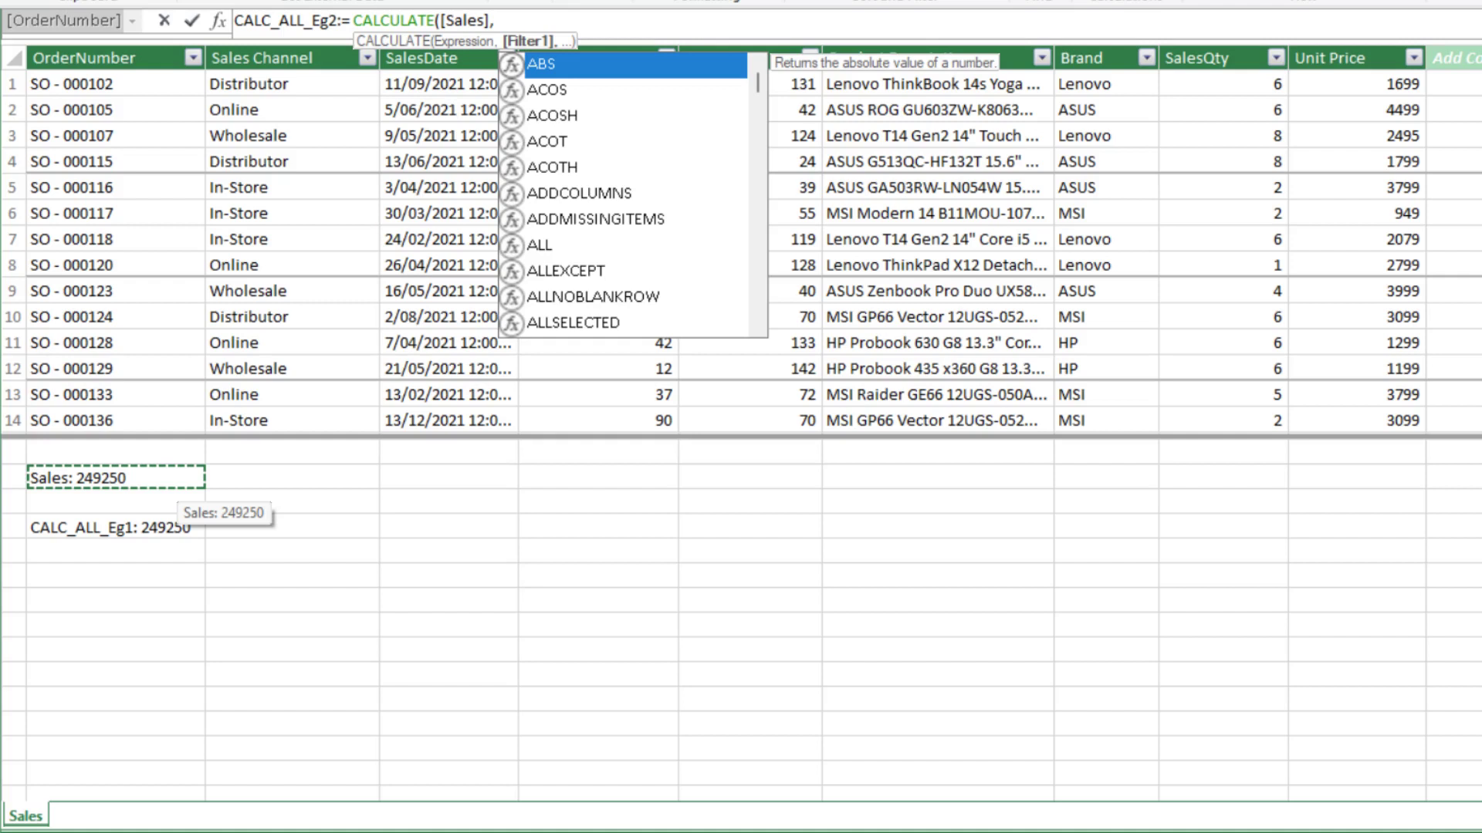
text( all()
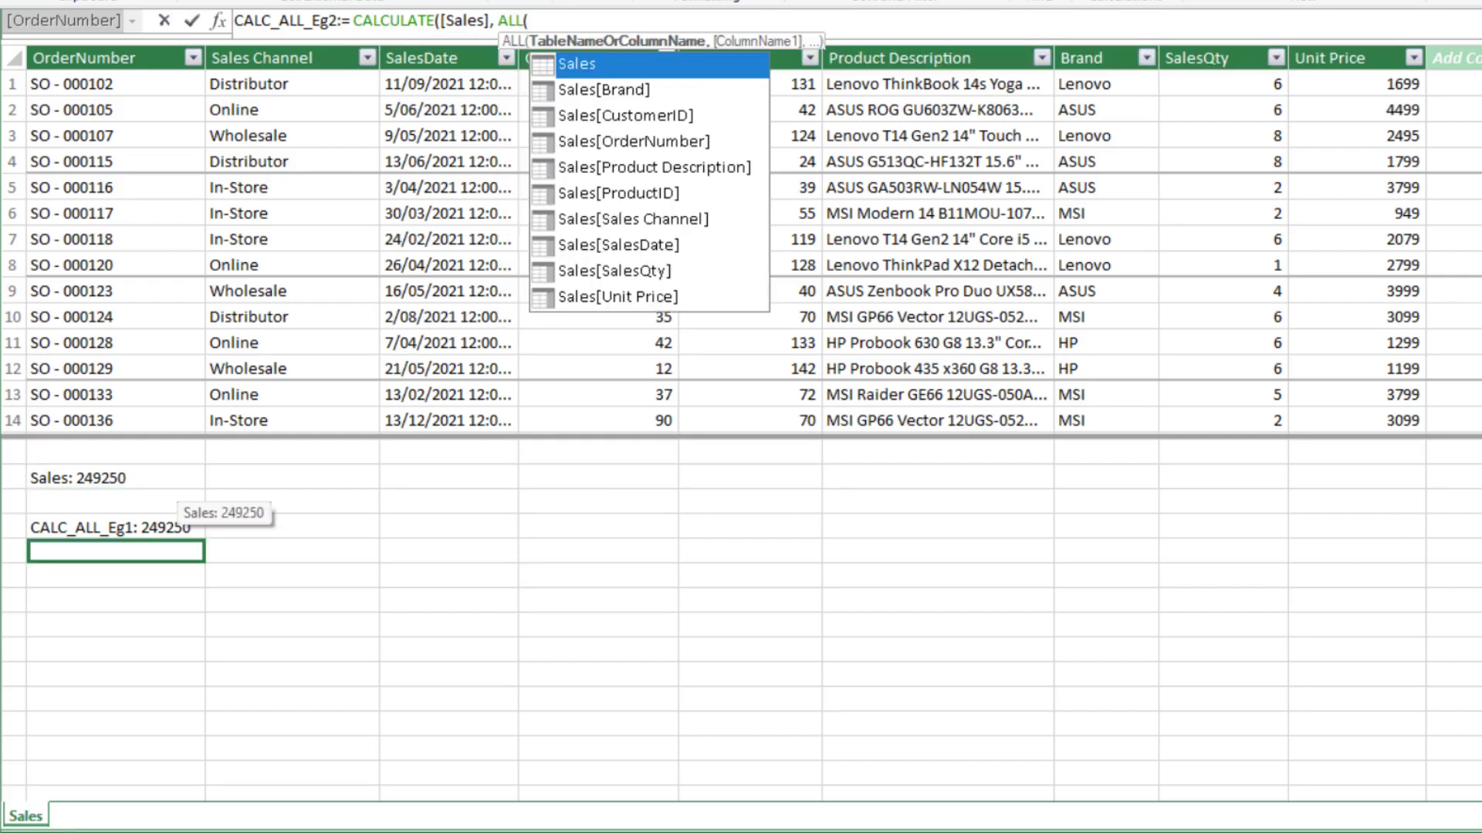
text(brand)
key(Tab)
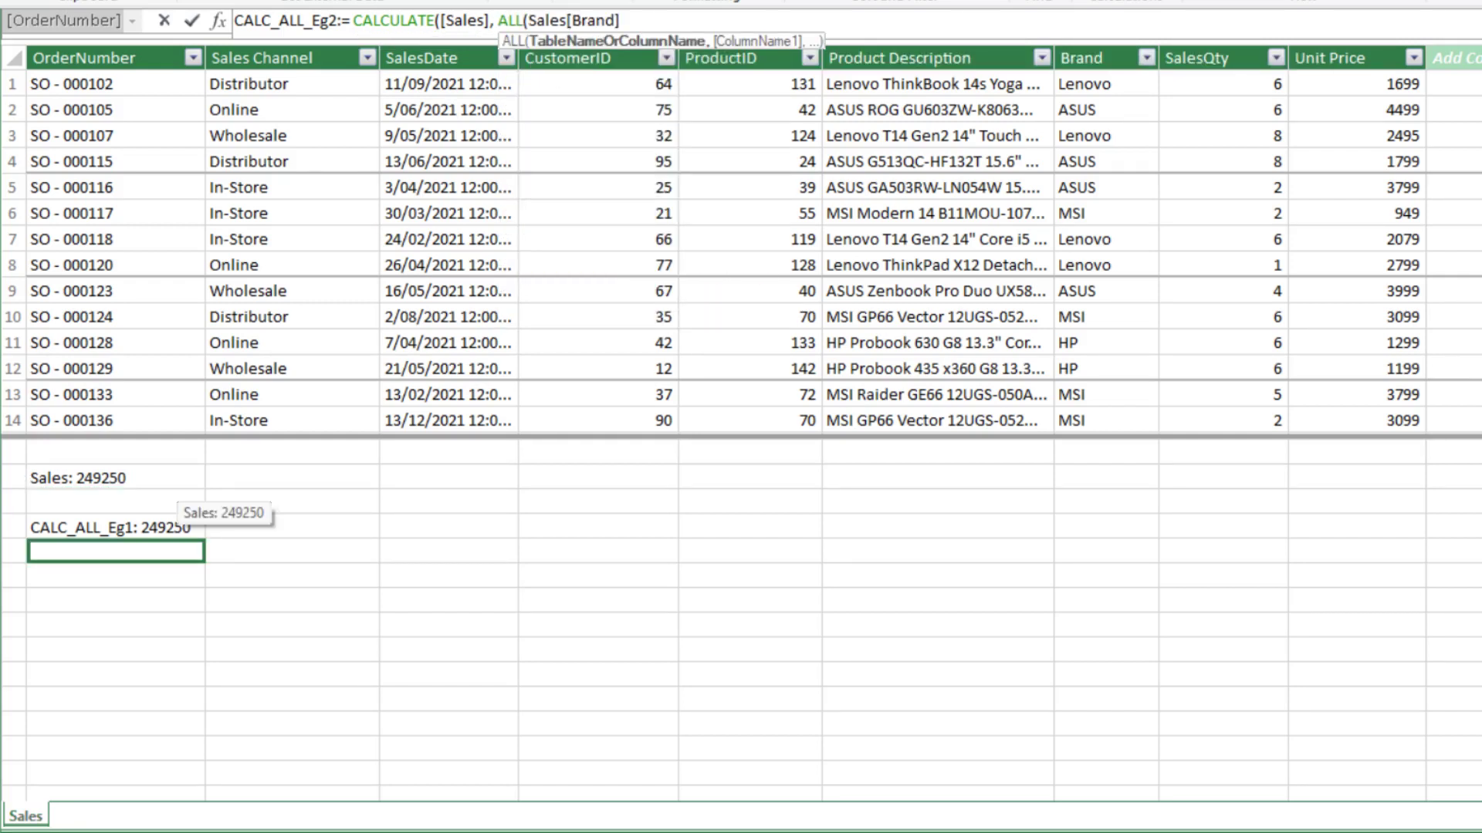
text()))
key(Return)
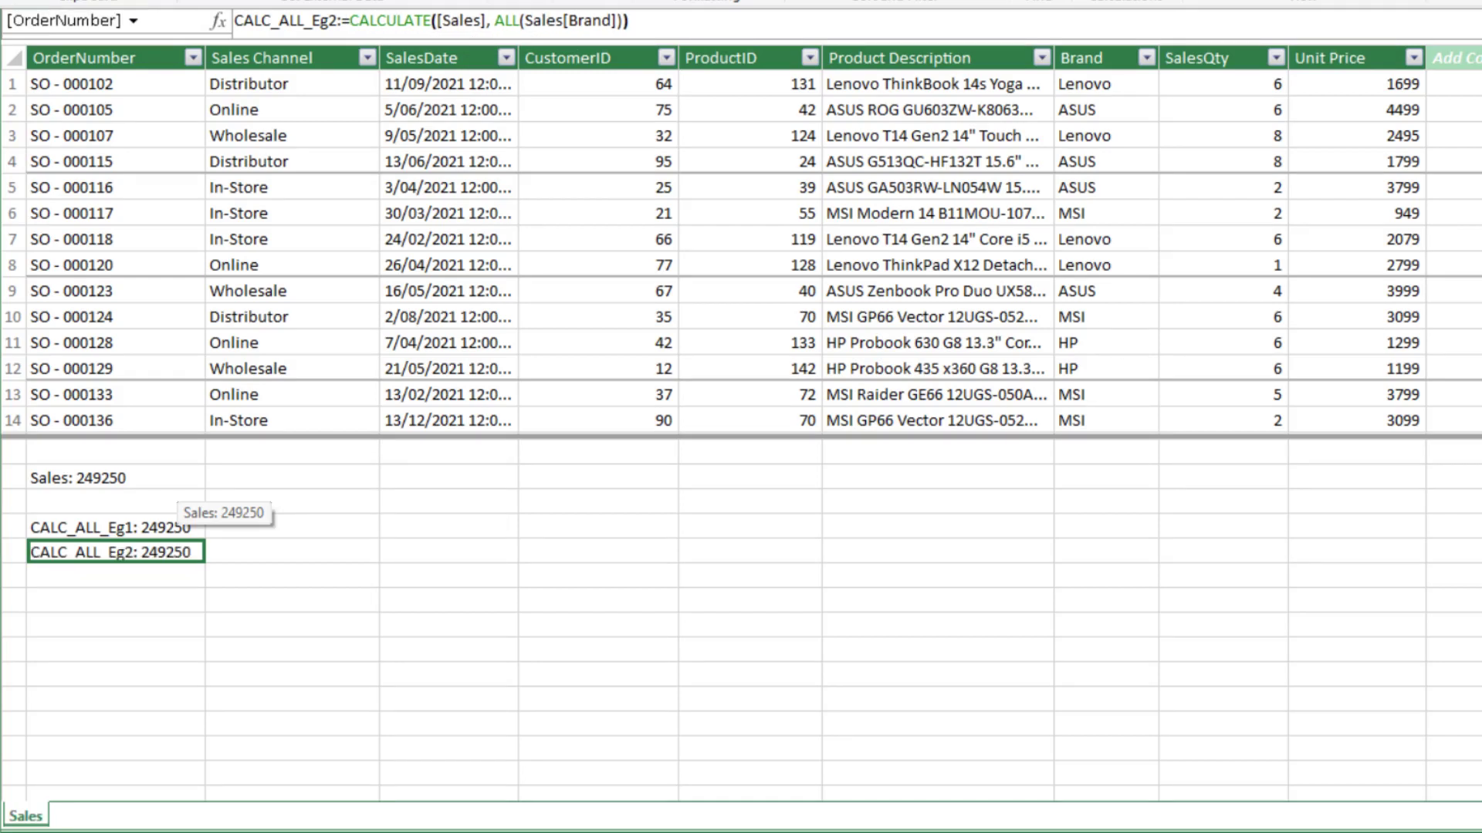
key(Down)
Step: Create the measure CALC_ALLSELECTED:=CALCULATE([Sales], ALLSELECTED(Sales[Brand]))
text(CALC_ALLSELECTED)
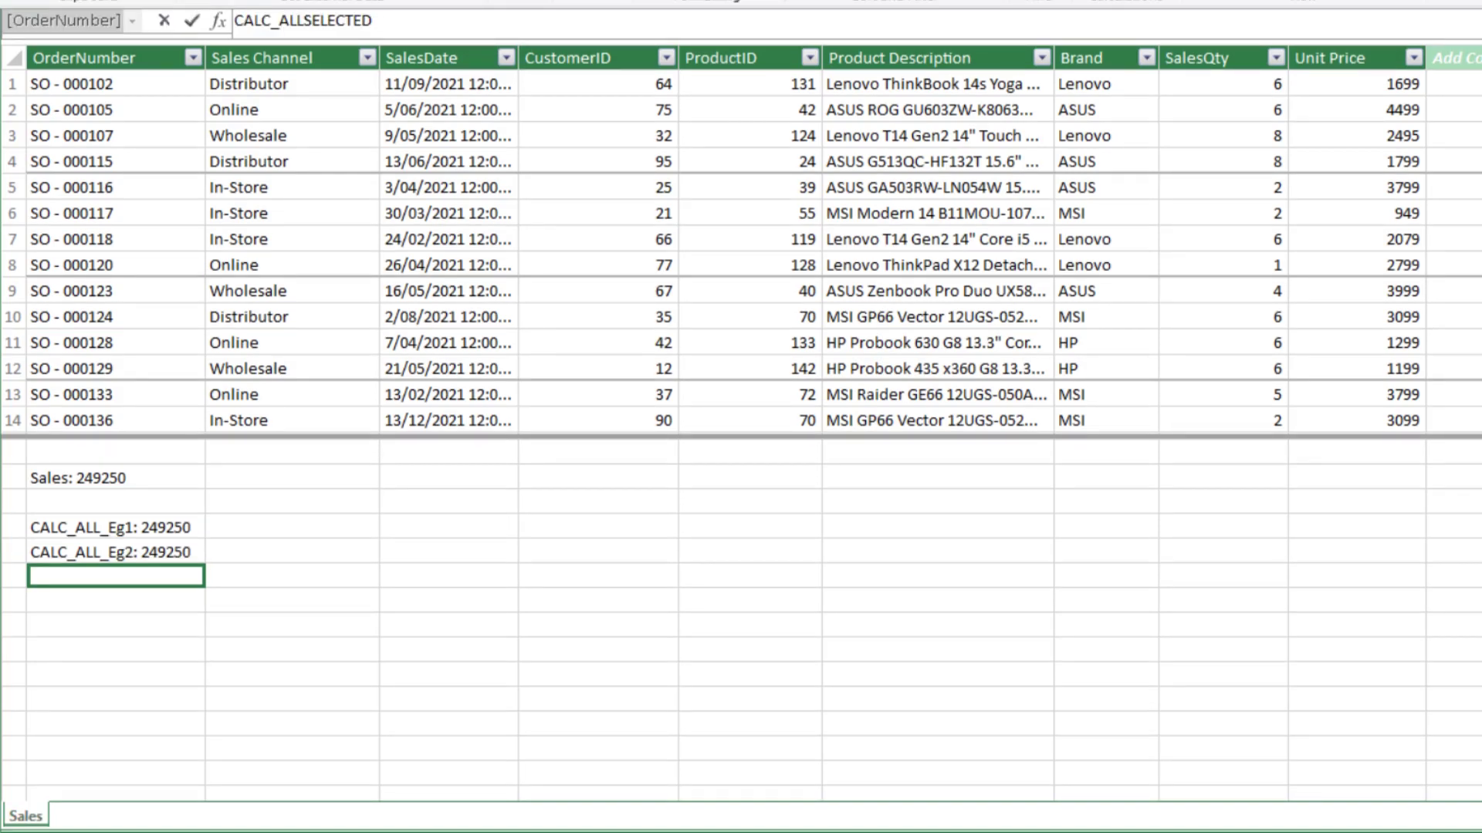
text(:= CALCULATE()
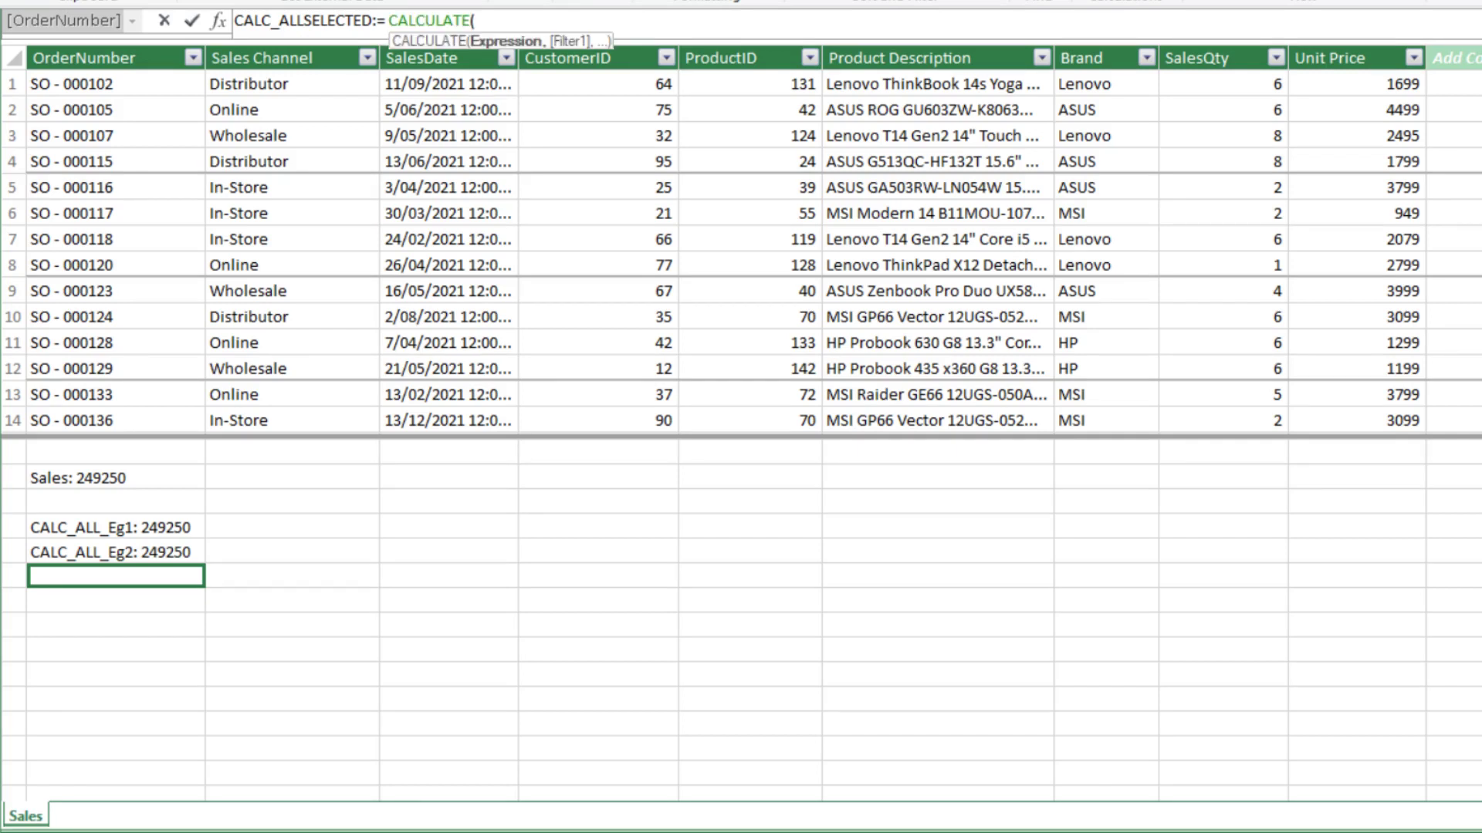
text([S)
key(Tab)
text(, allse)
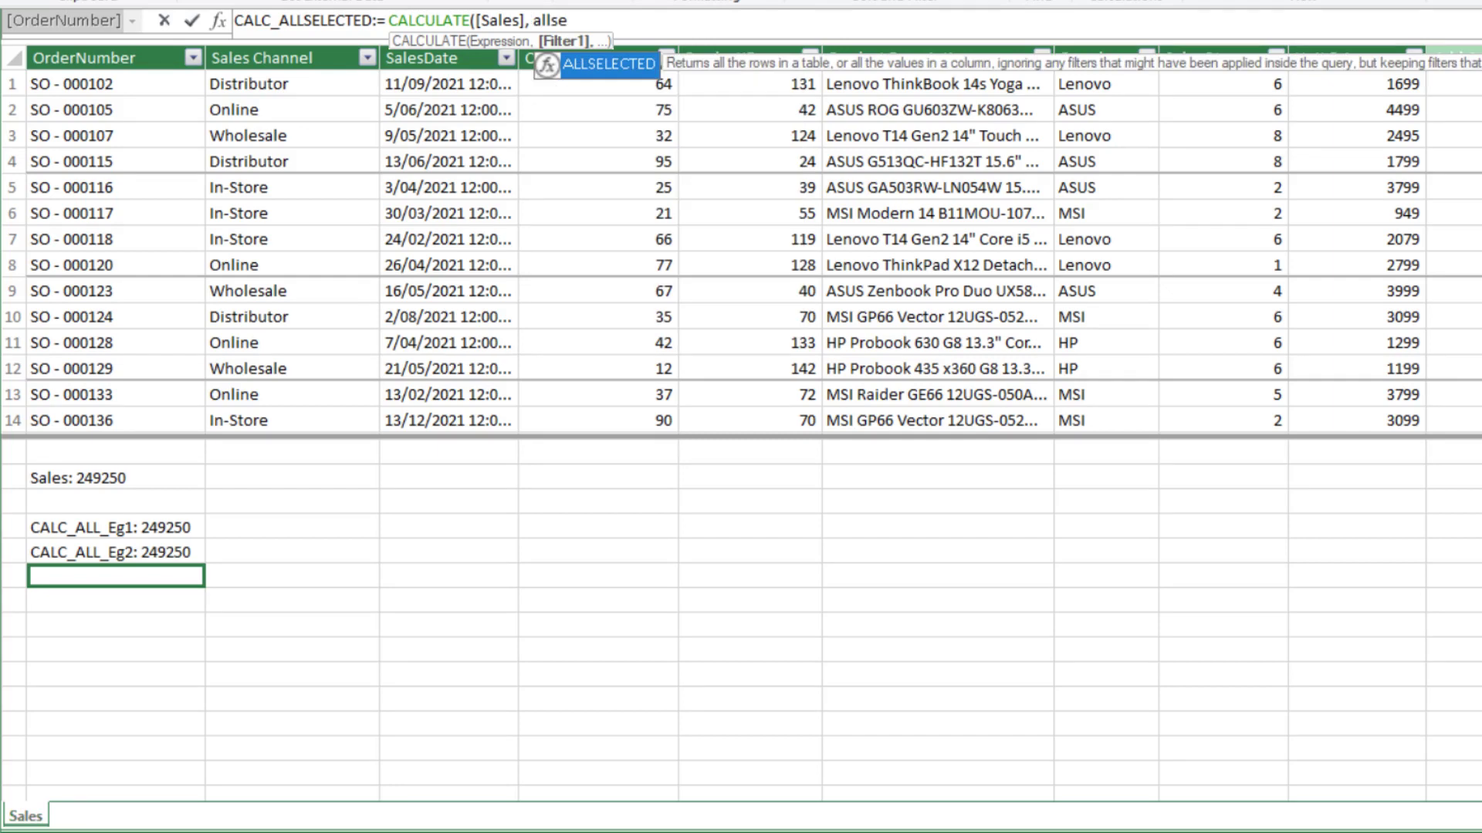
key(Tab)
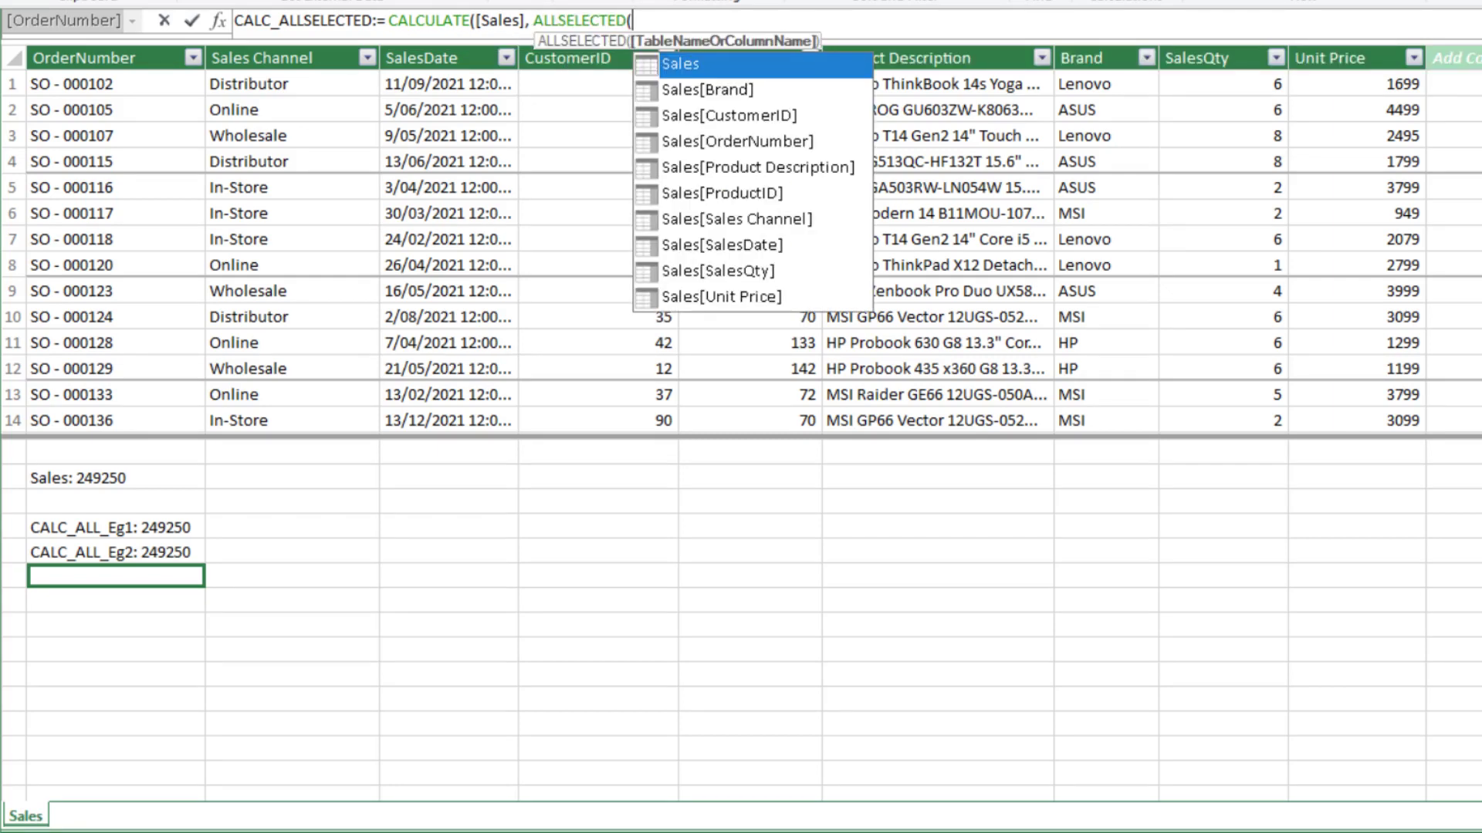
text(brand)
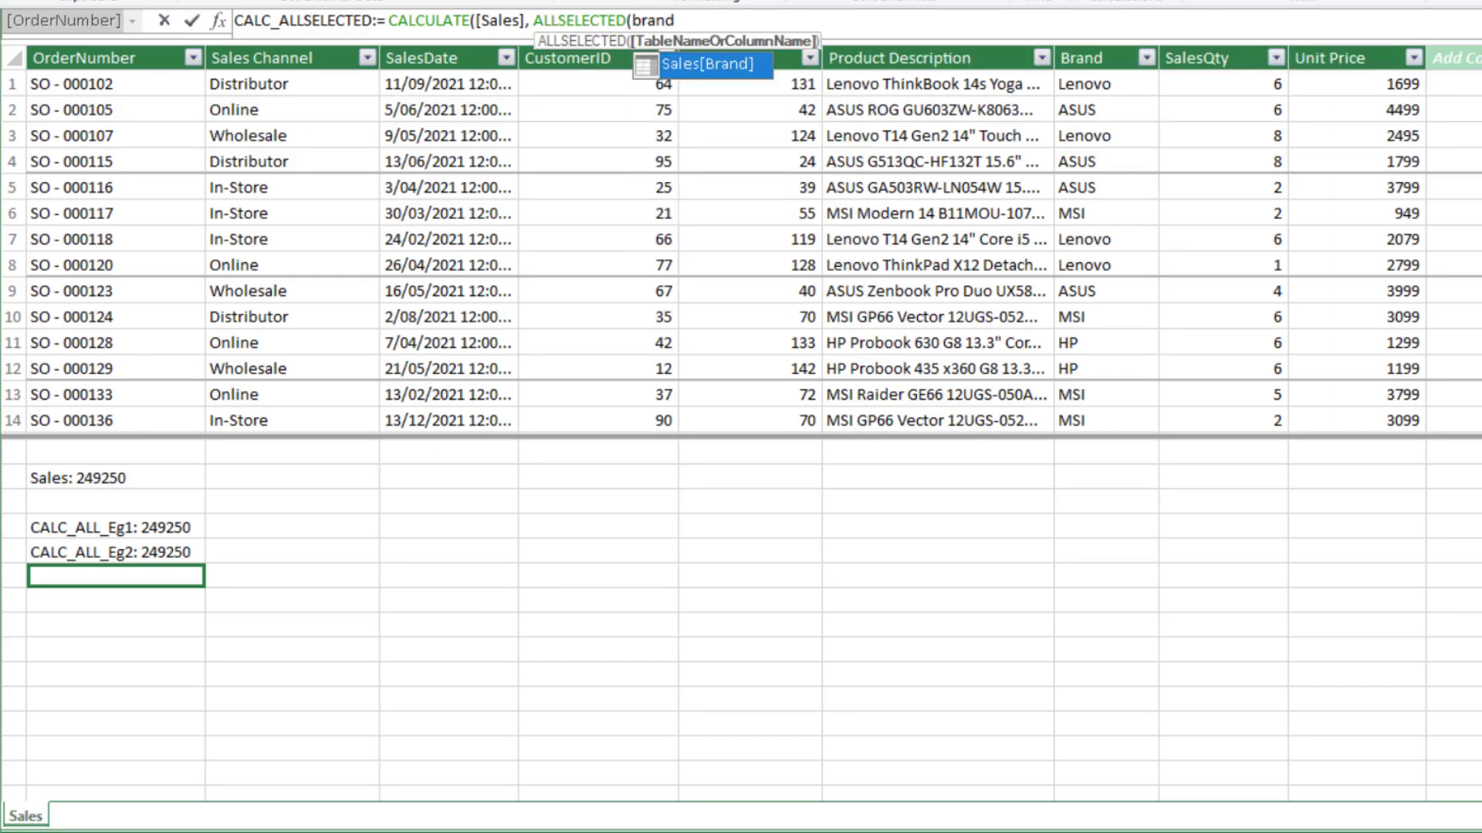
key(Tab)
text())
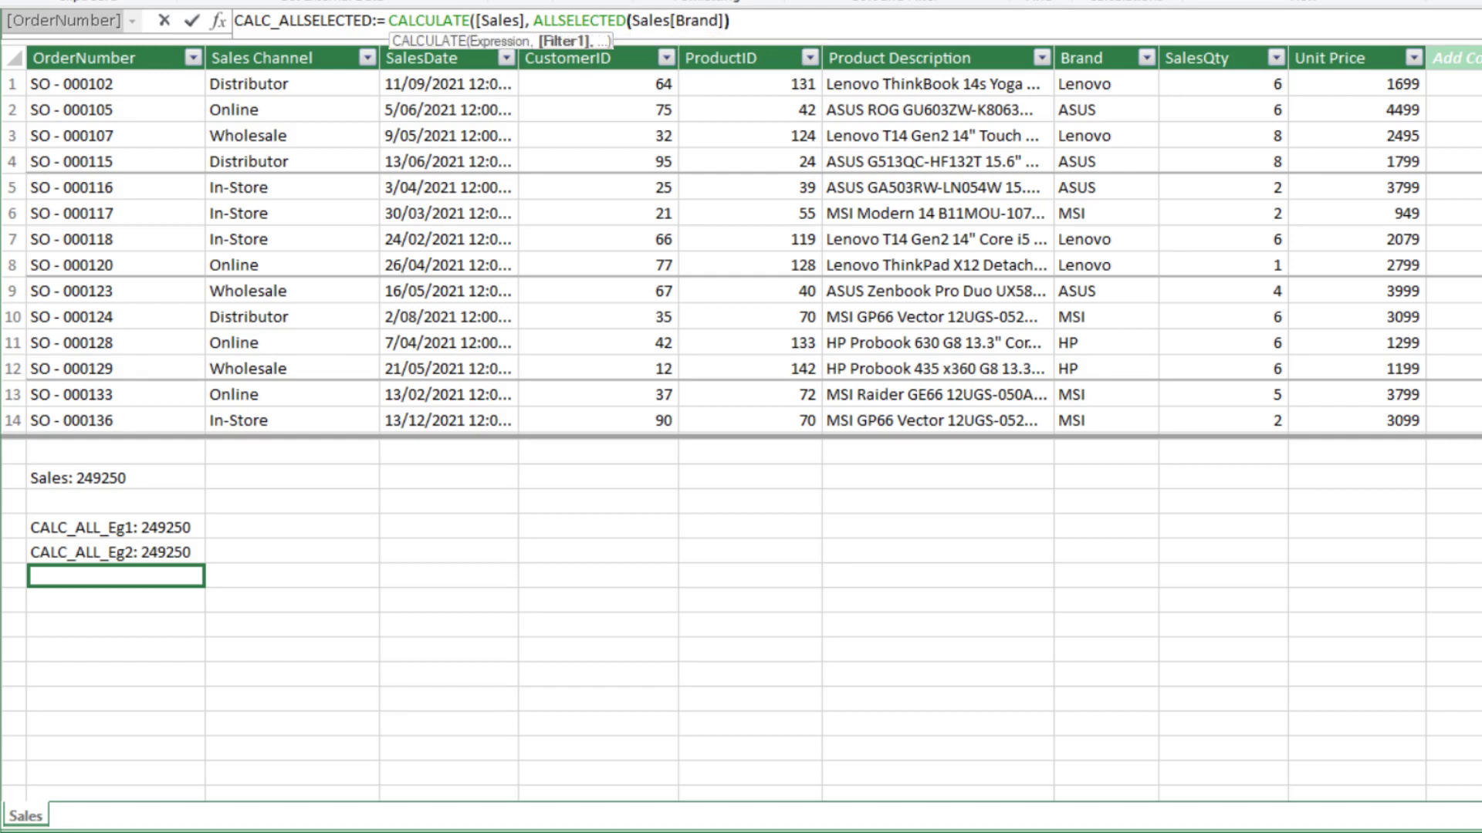
text())
key(Return)
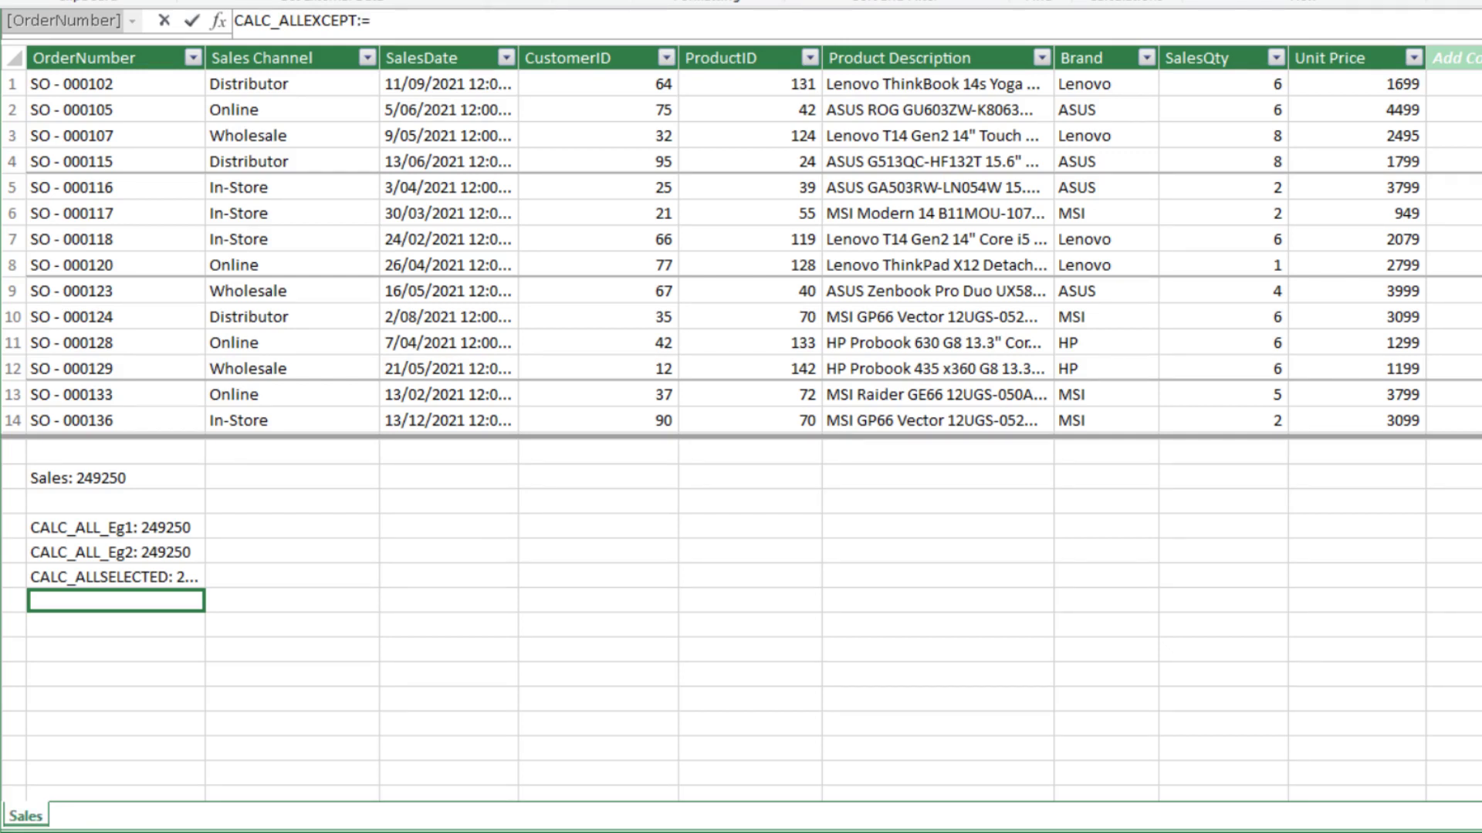
Step: Create the measure CALC_ALLEXCEPT:=CALCULATE([Sales], ALLEXCEPT(Sales, Sales[Brand]))
text(:= CALCULATE([sa)
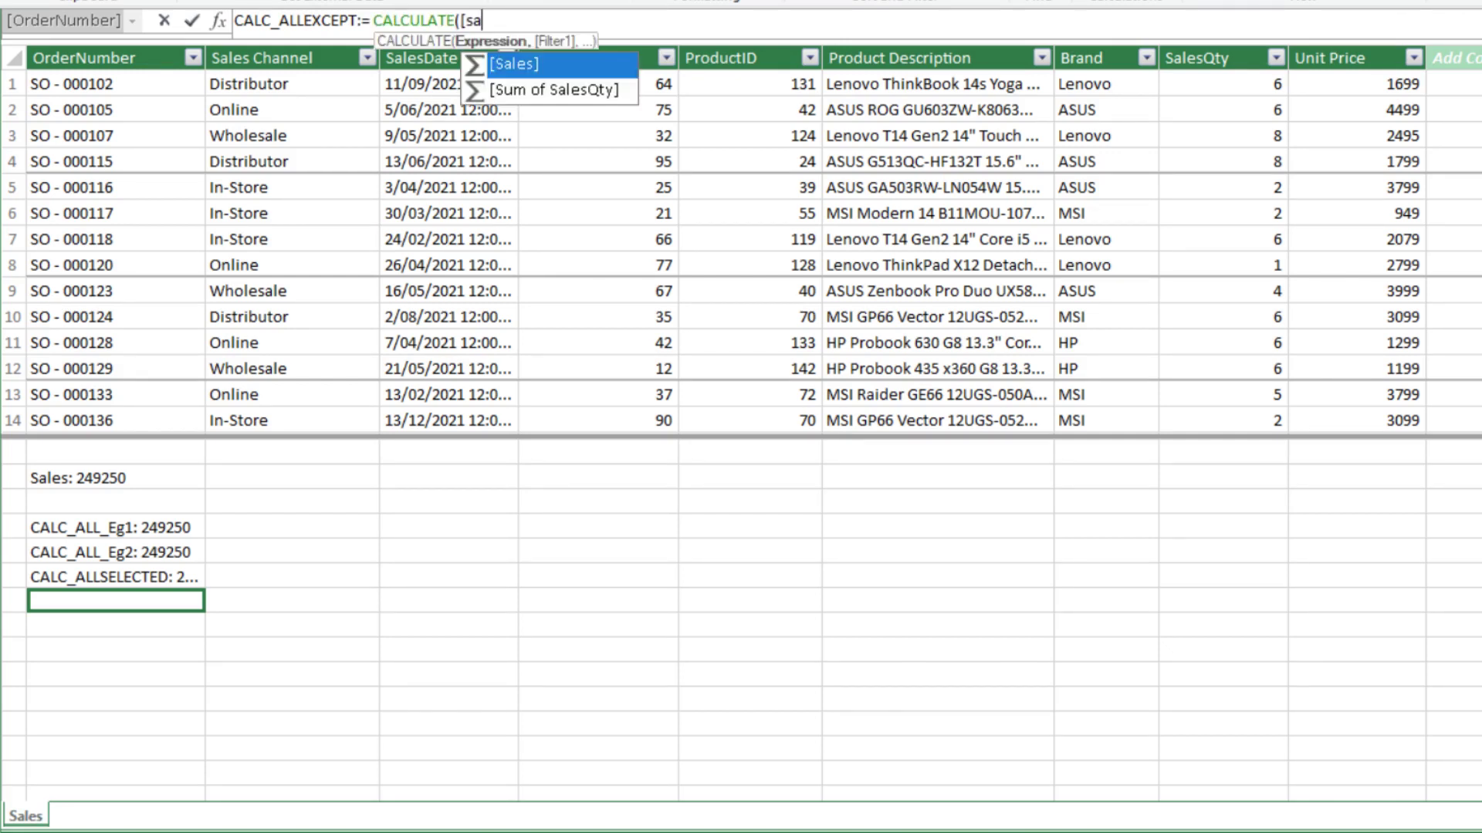
key(Tab)
text(, )
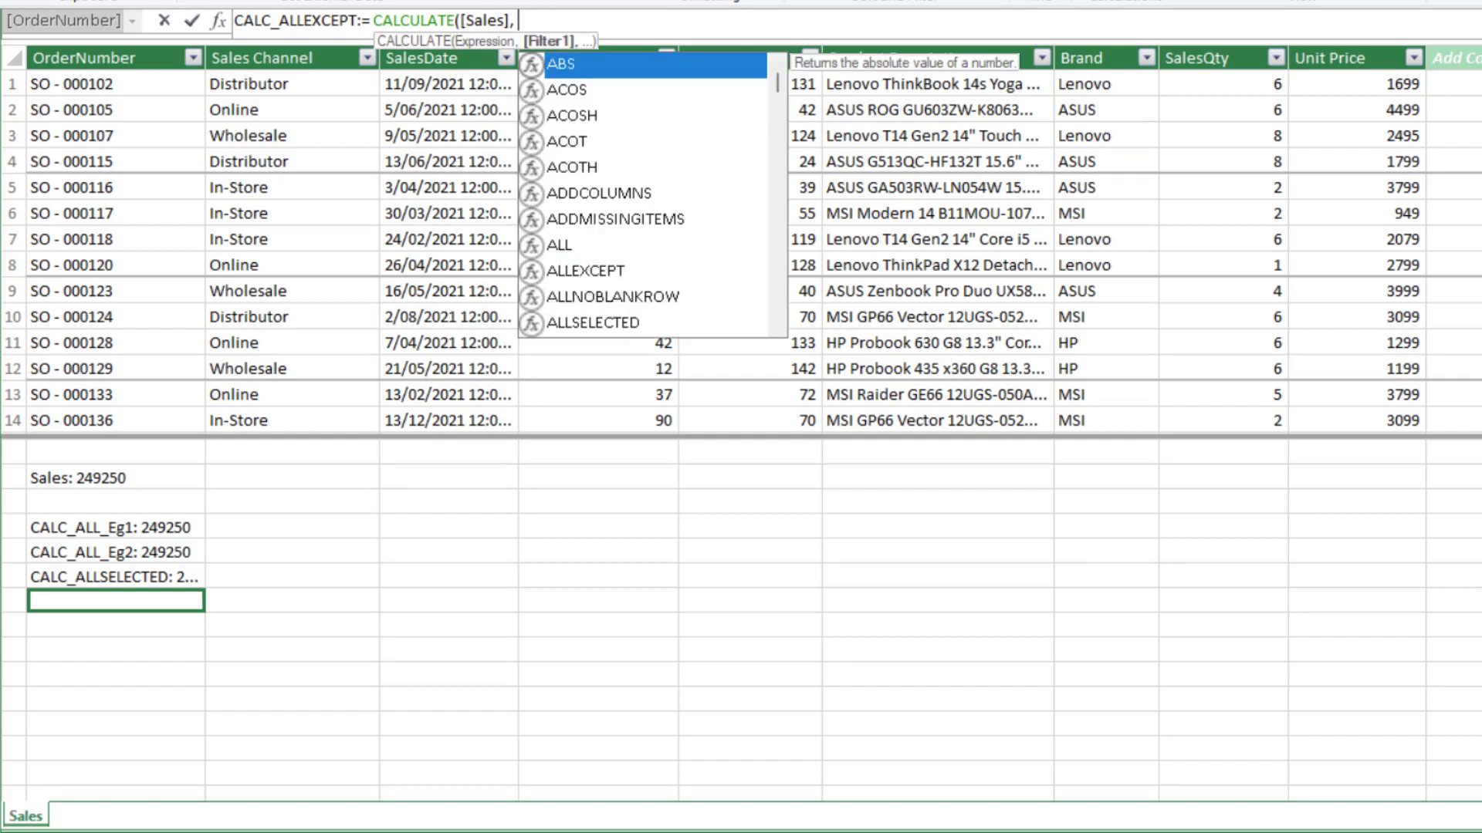
text(allex)
key(Tab)
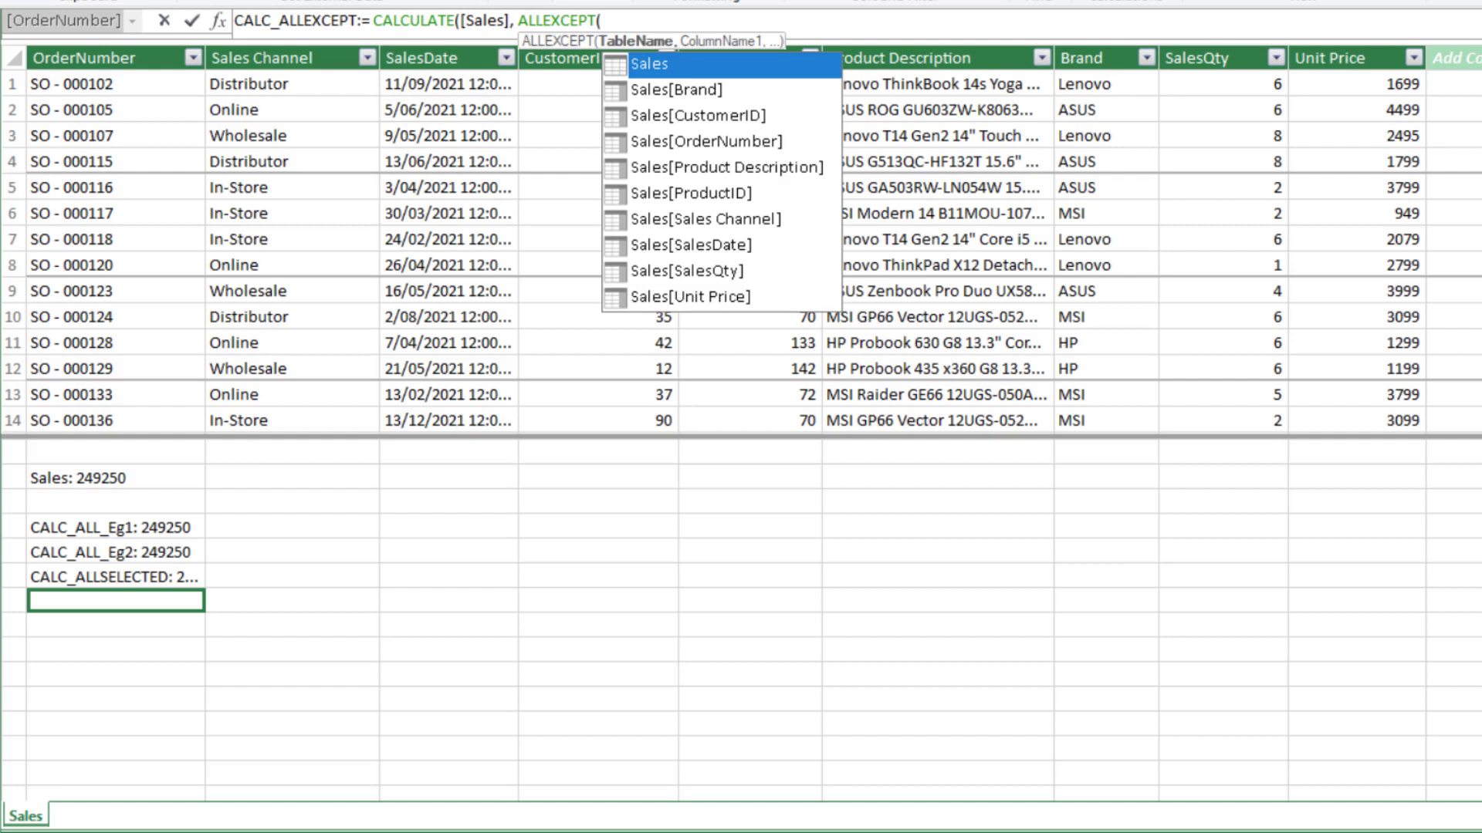
key(Tab)
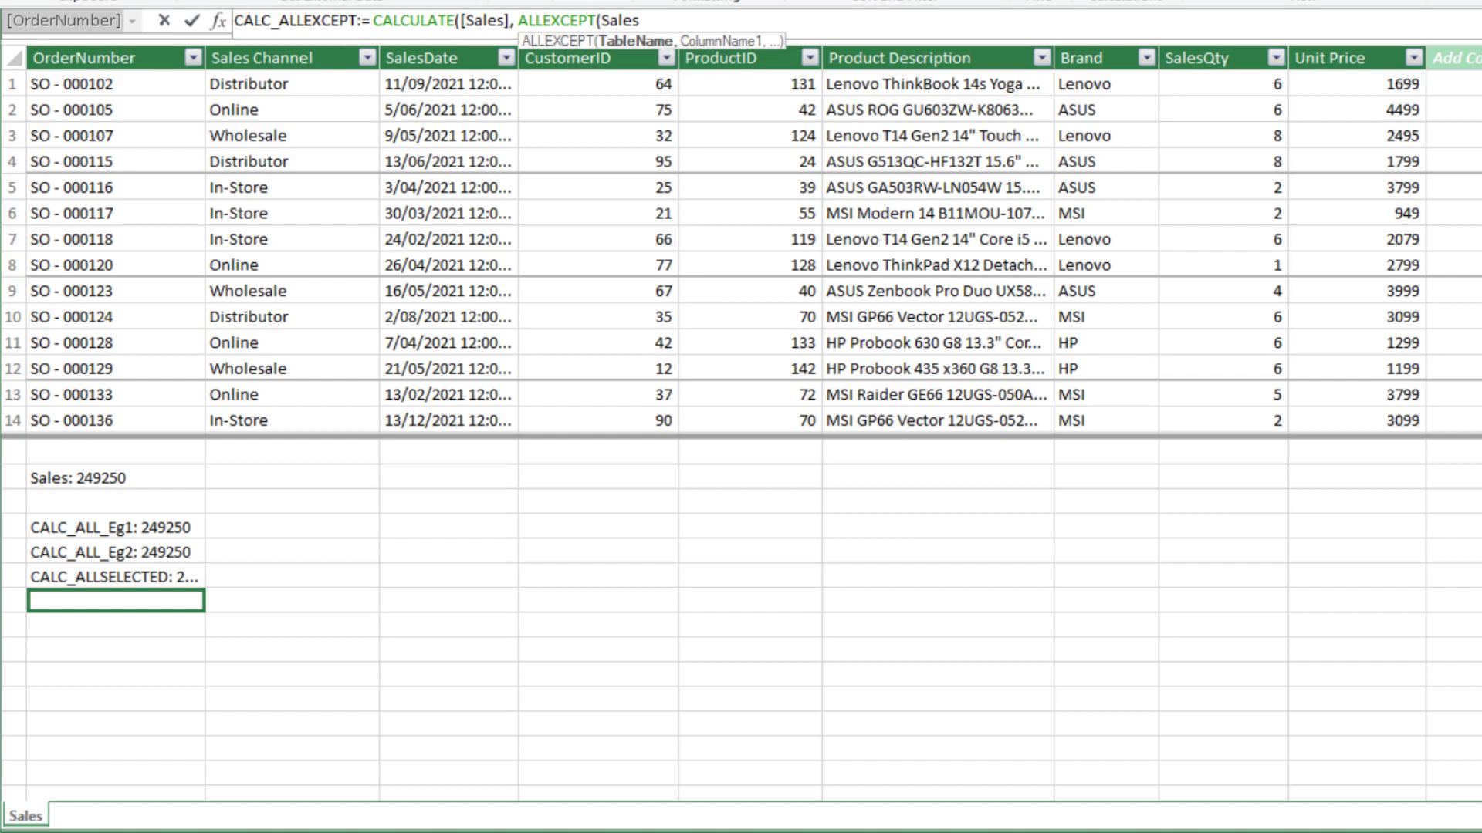
text(,)
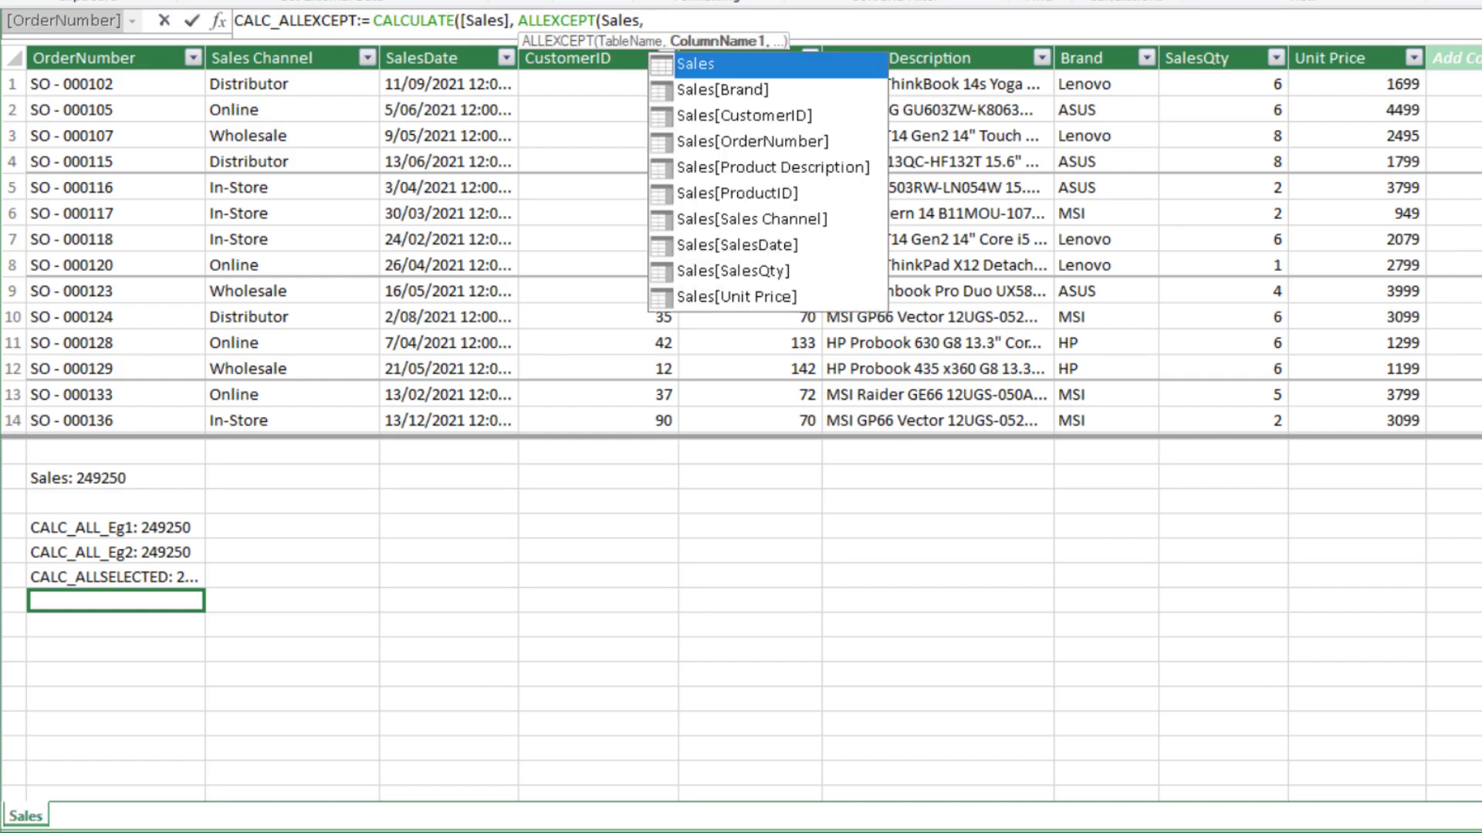
text( brand)
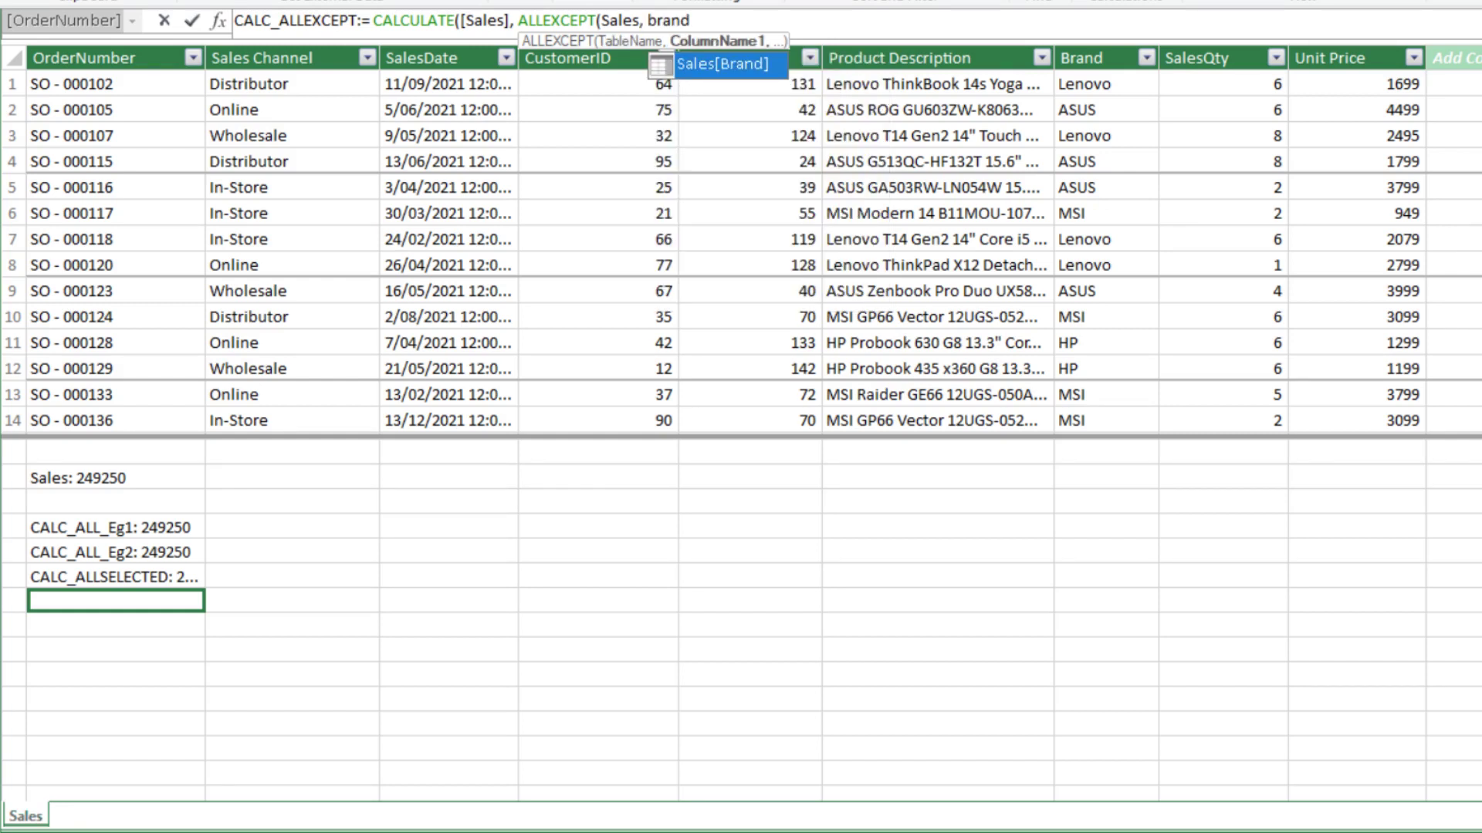
key(Tab)
text())
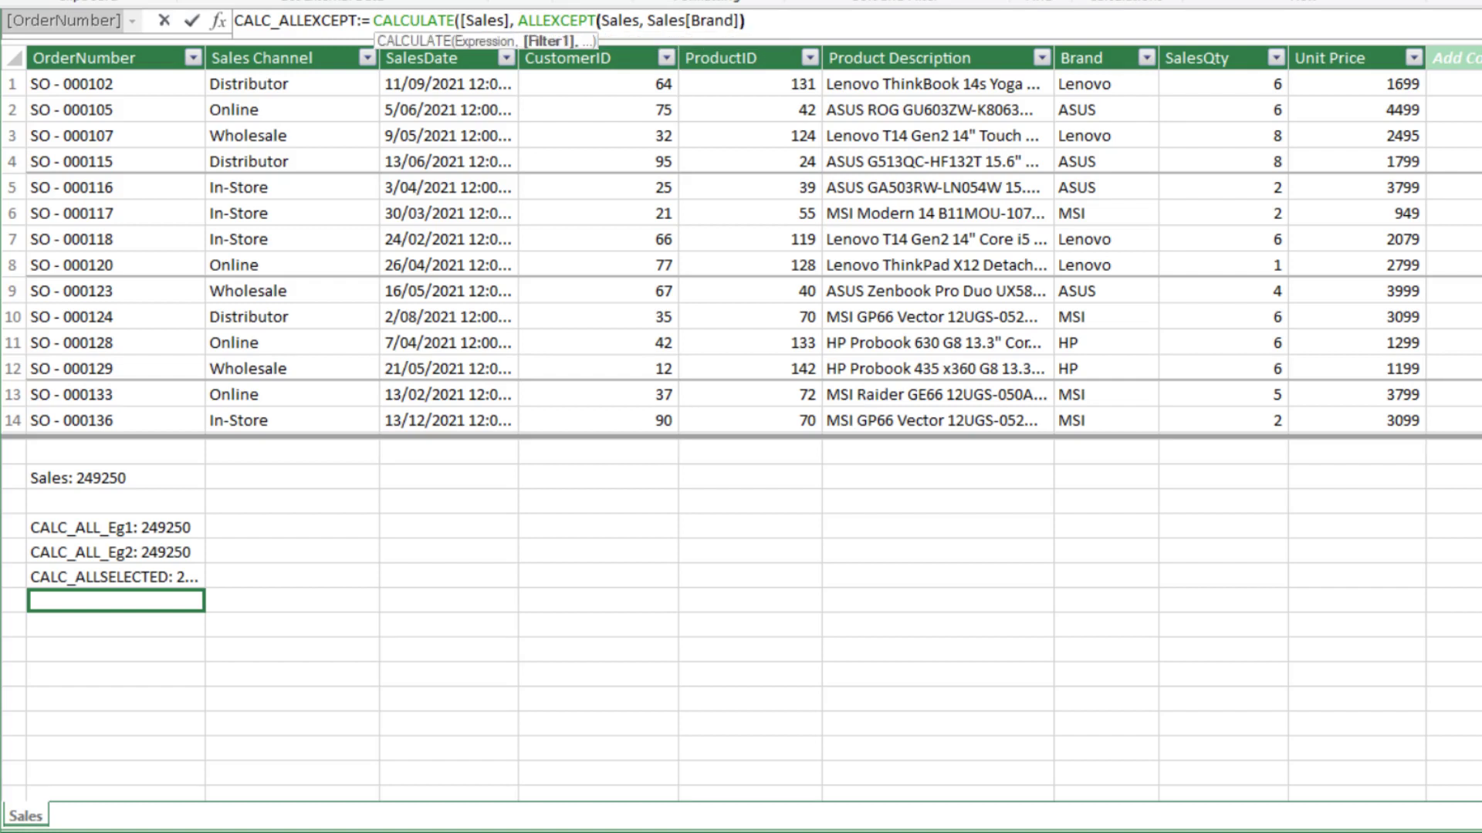
text())
key(Return)
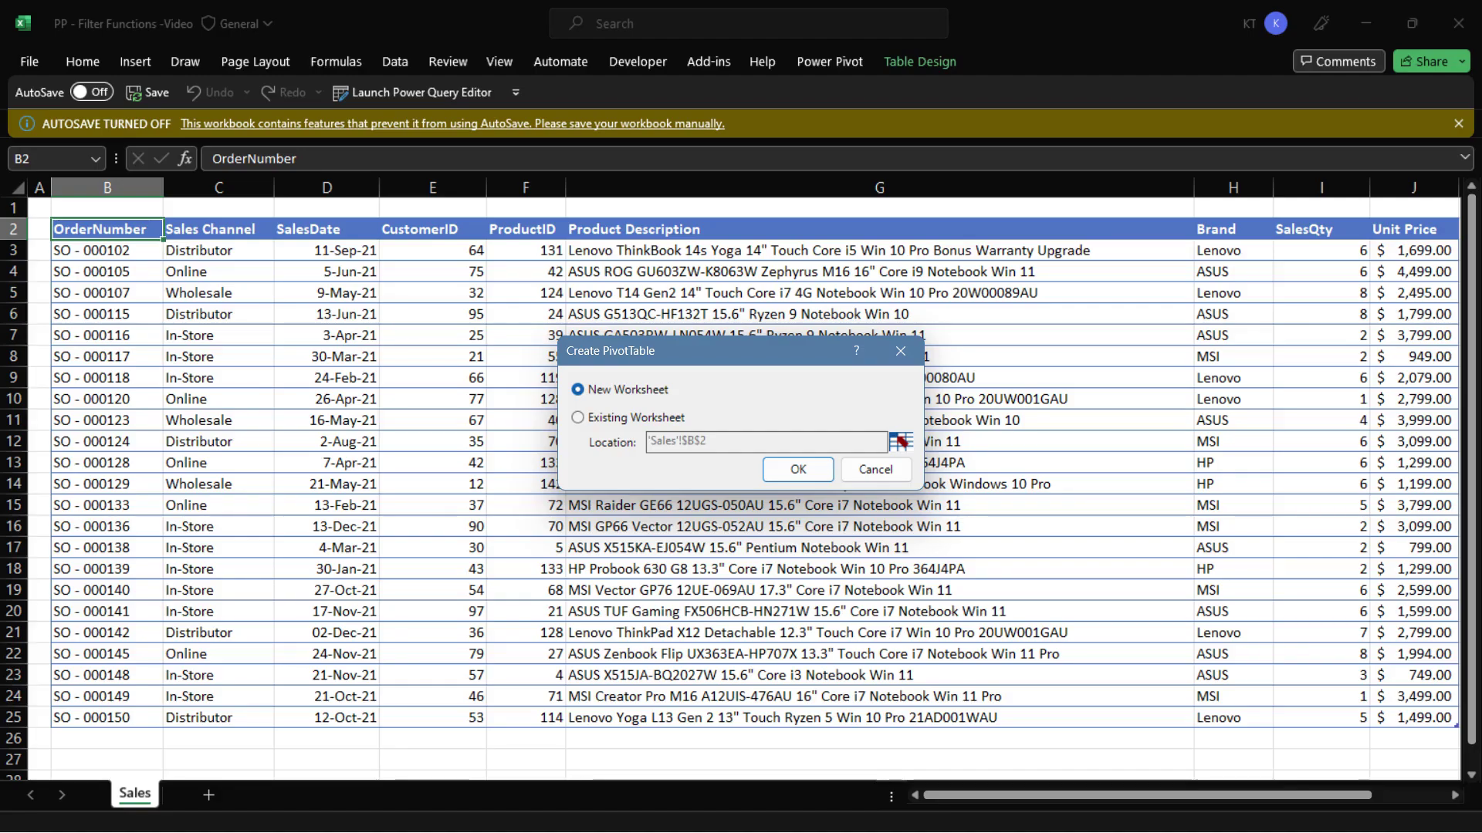
Step: Create the PivotTable on a new worksheet with Brand and Product Description as rows
click(798, 469)
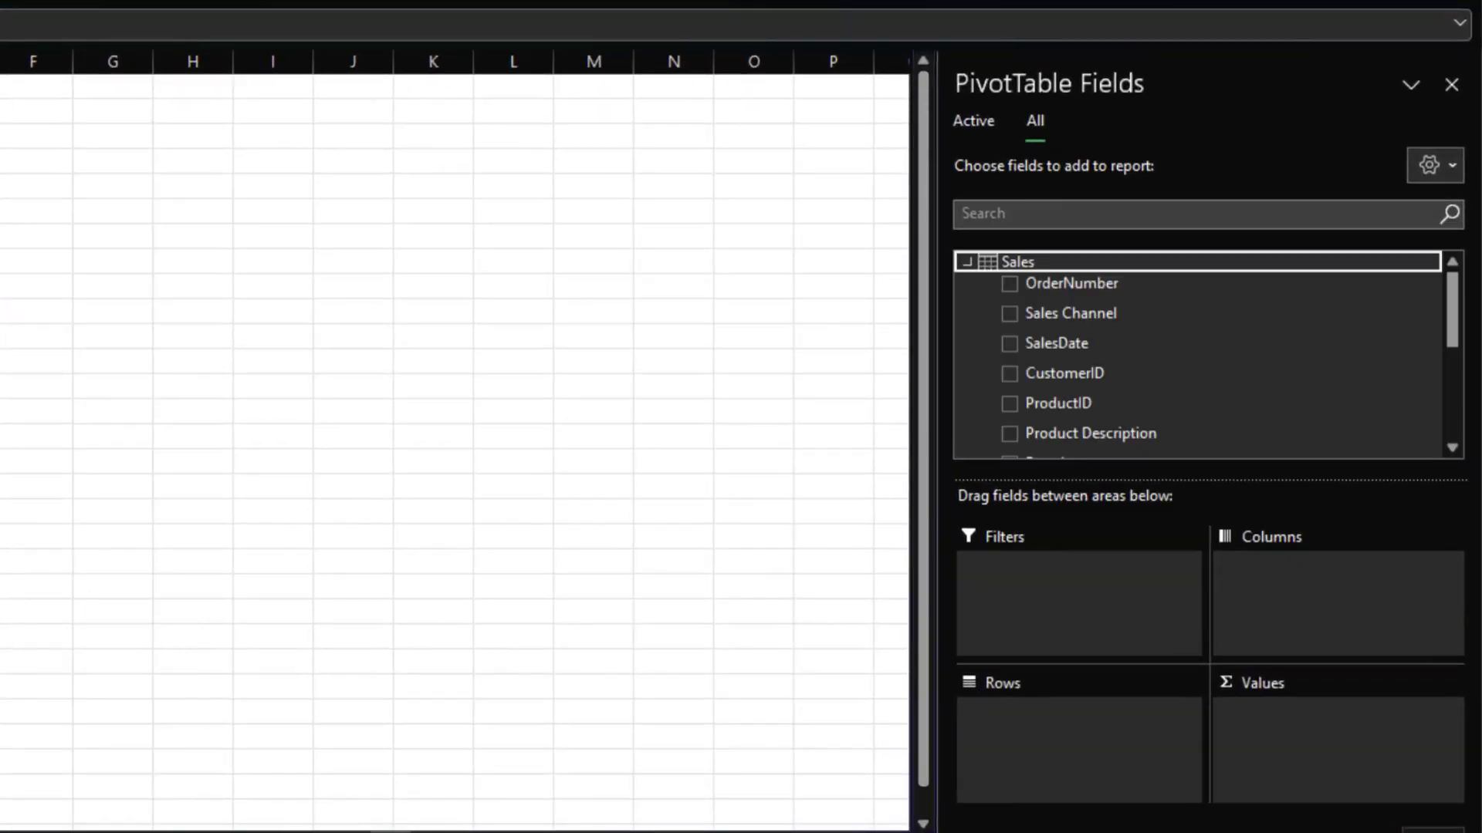
scroll(1196, 355, down, 3)
click(1009, 276)
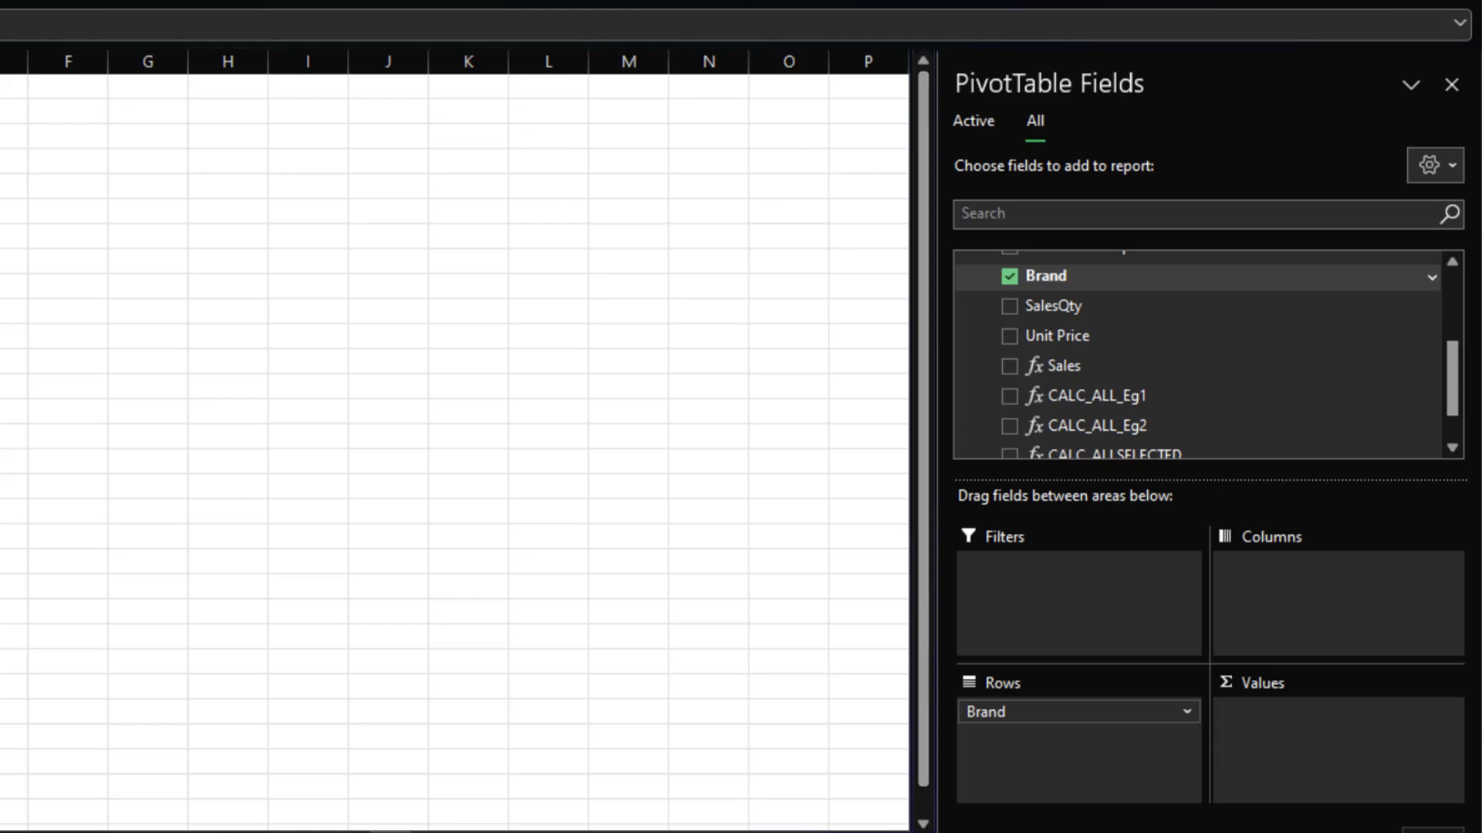
scroll(1196, 355, up, 2)
click(1010, 434)
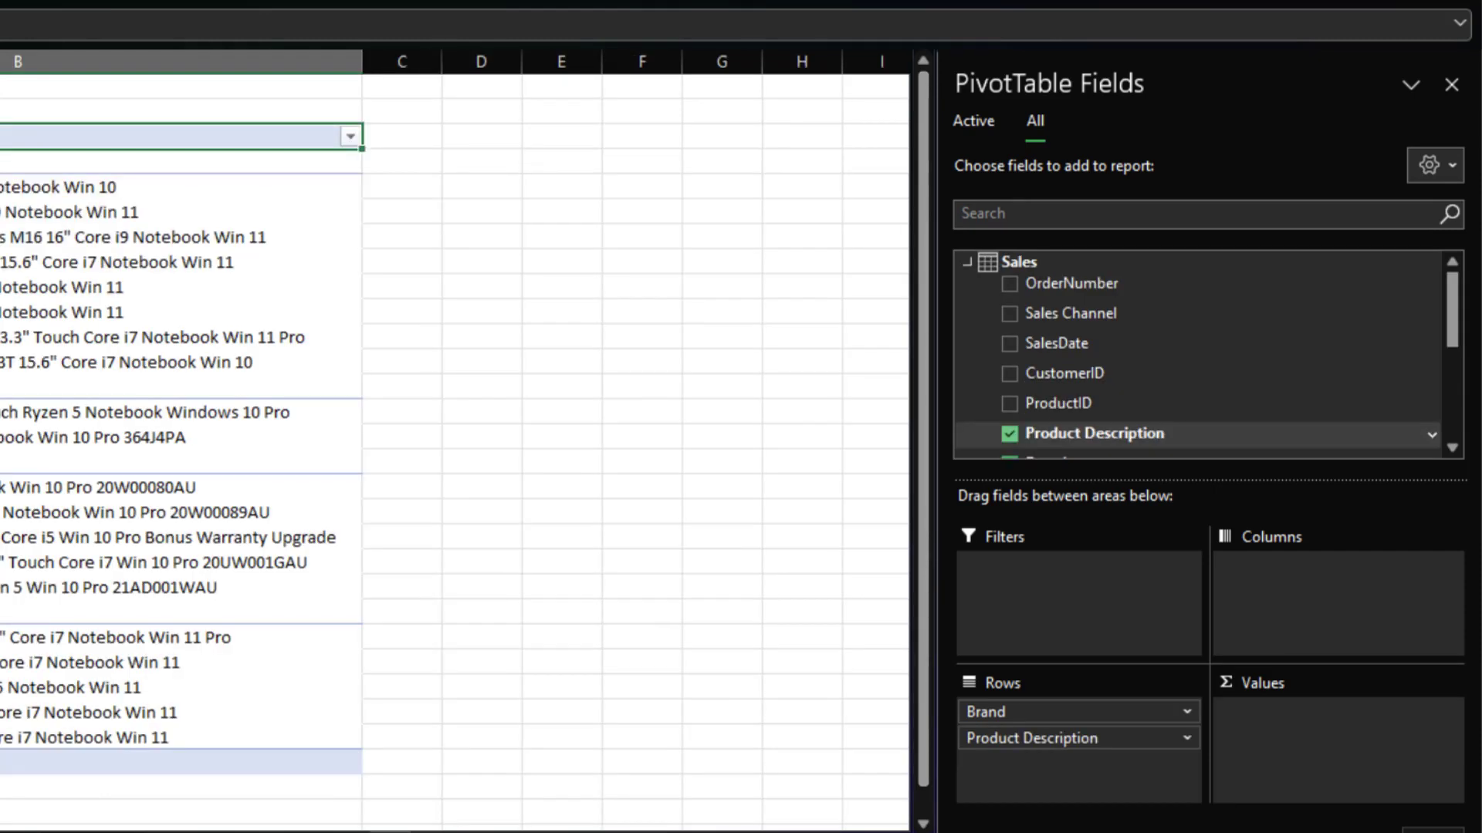
Step: Add Sales, CALC_ALL_Eg1, CALC_ALL_Eg2, CALC_ALLSELECTED and CALC_ALLEXCEPT as pivot values
scroll(1196, 355, down, 5)
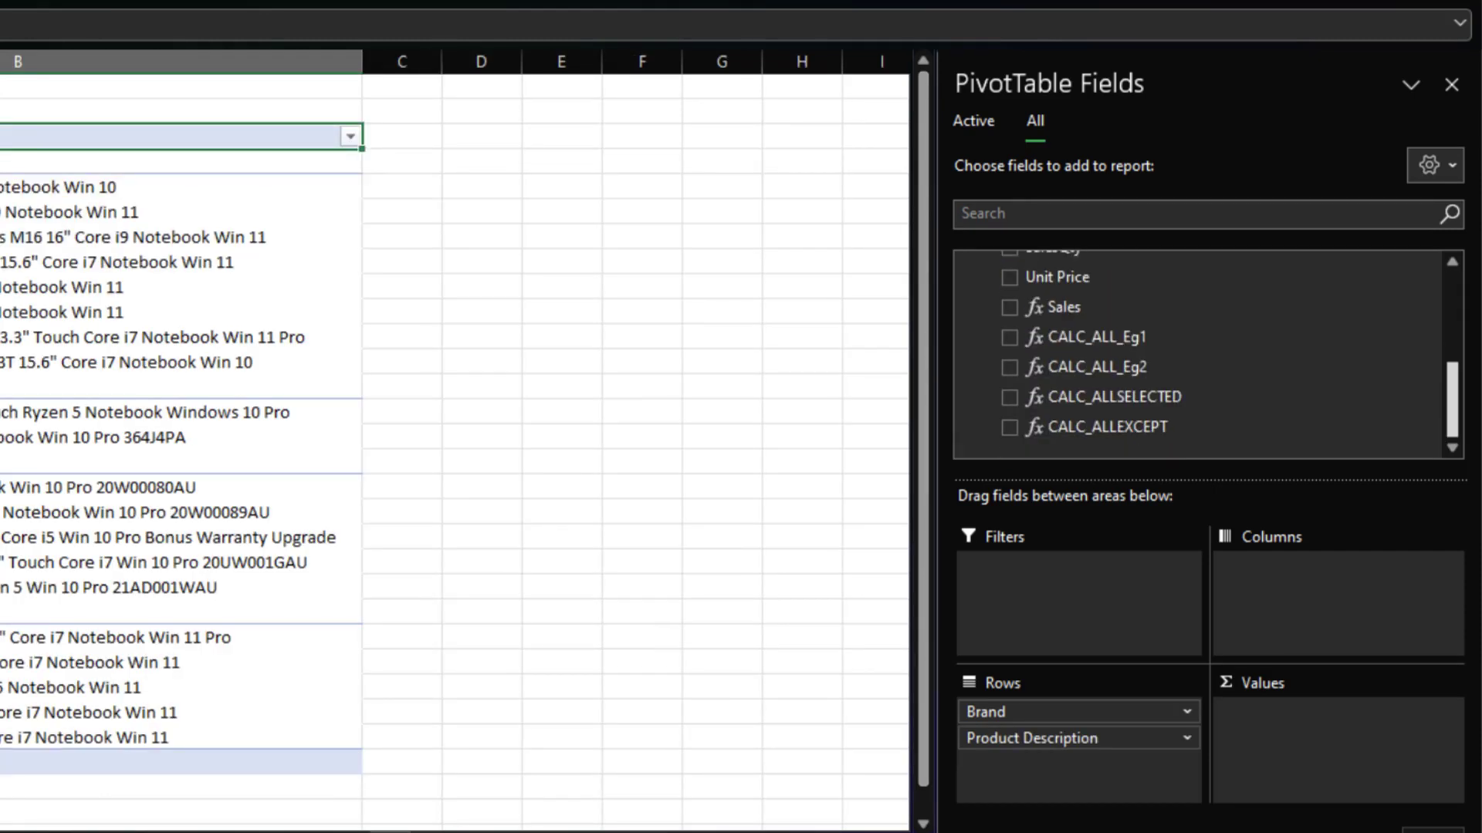
click(1010, 307)
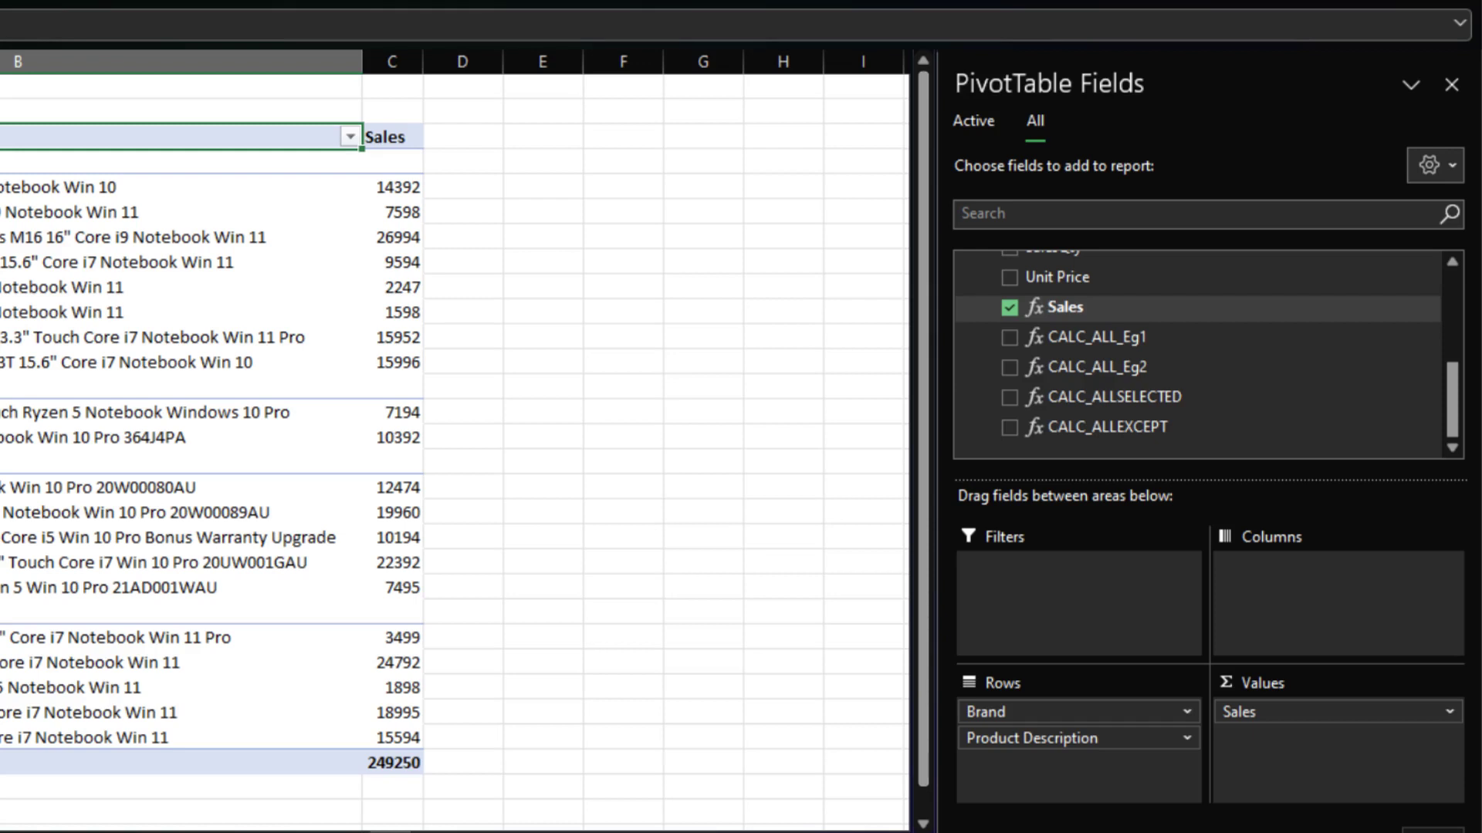
click(1009, 337)
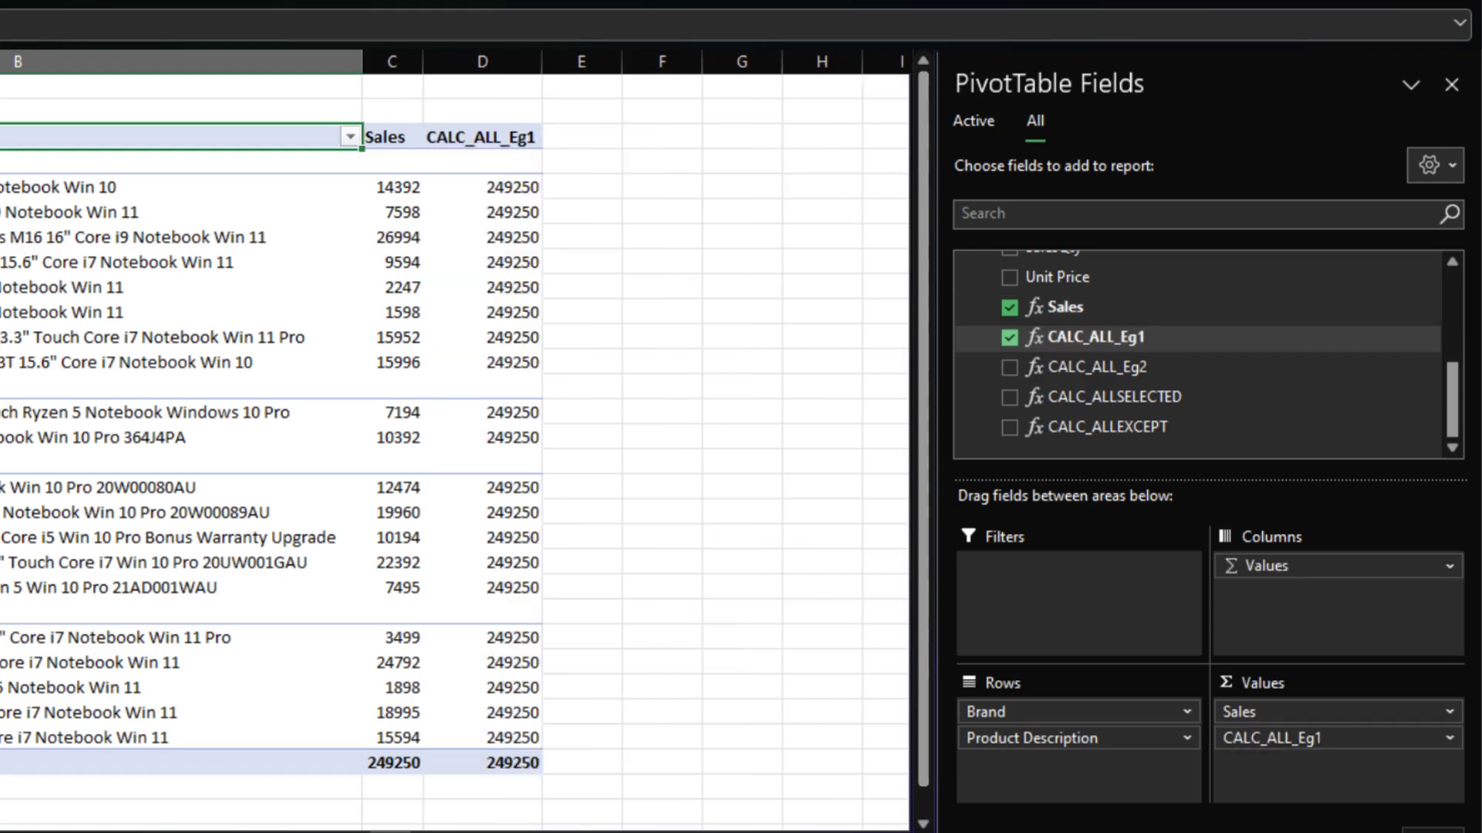
click(1009, 367)
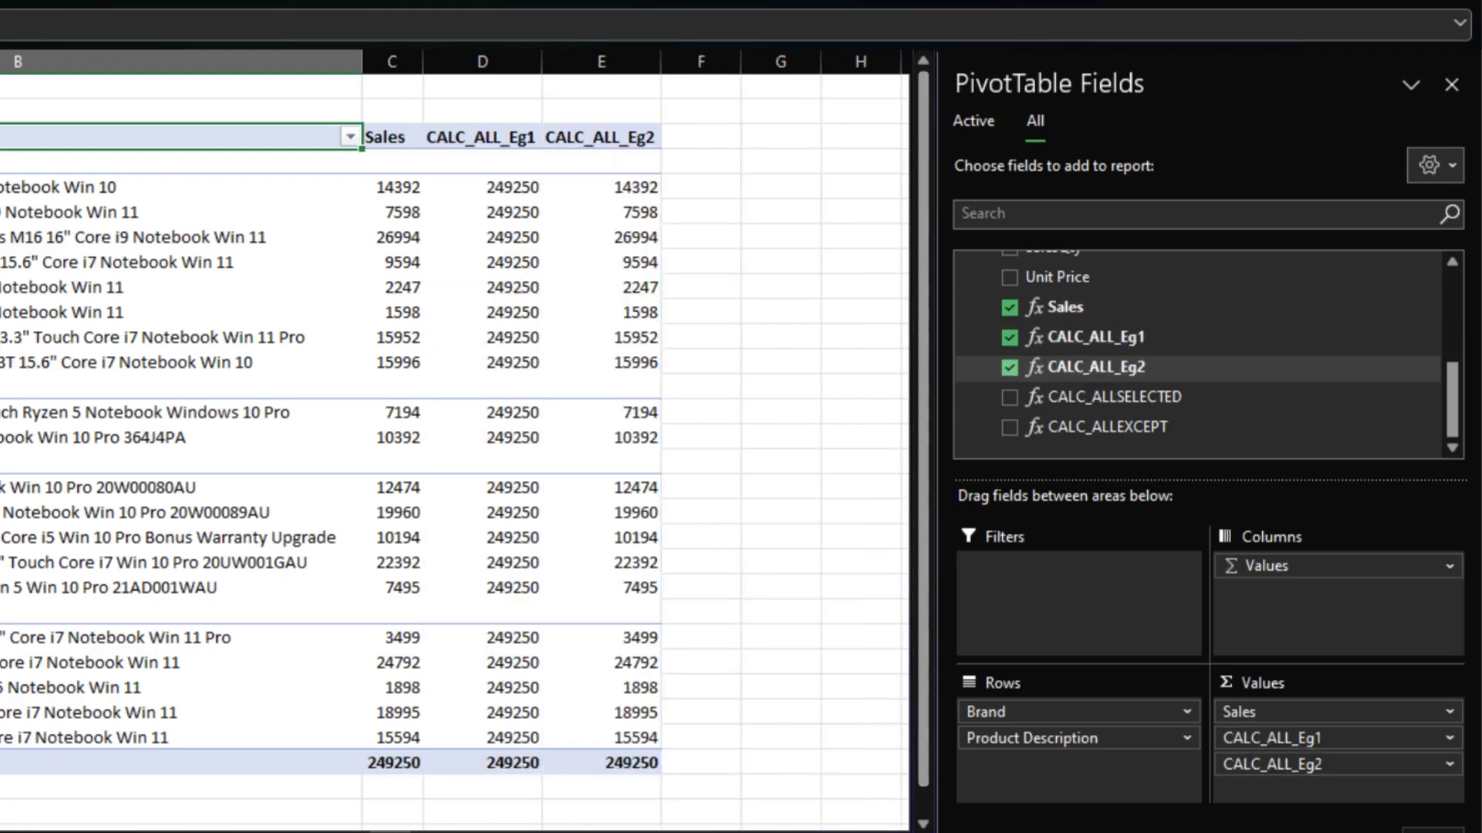
click(1009, 397)
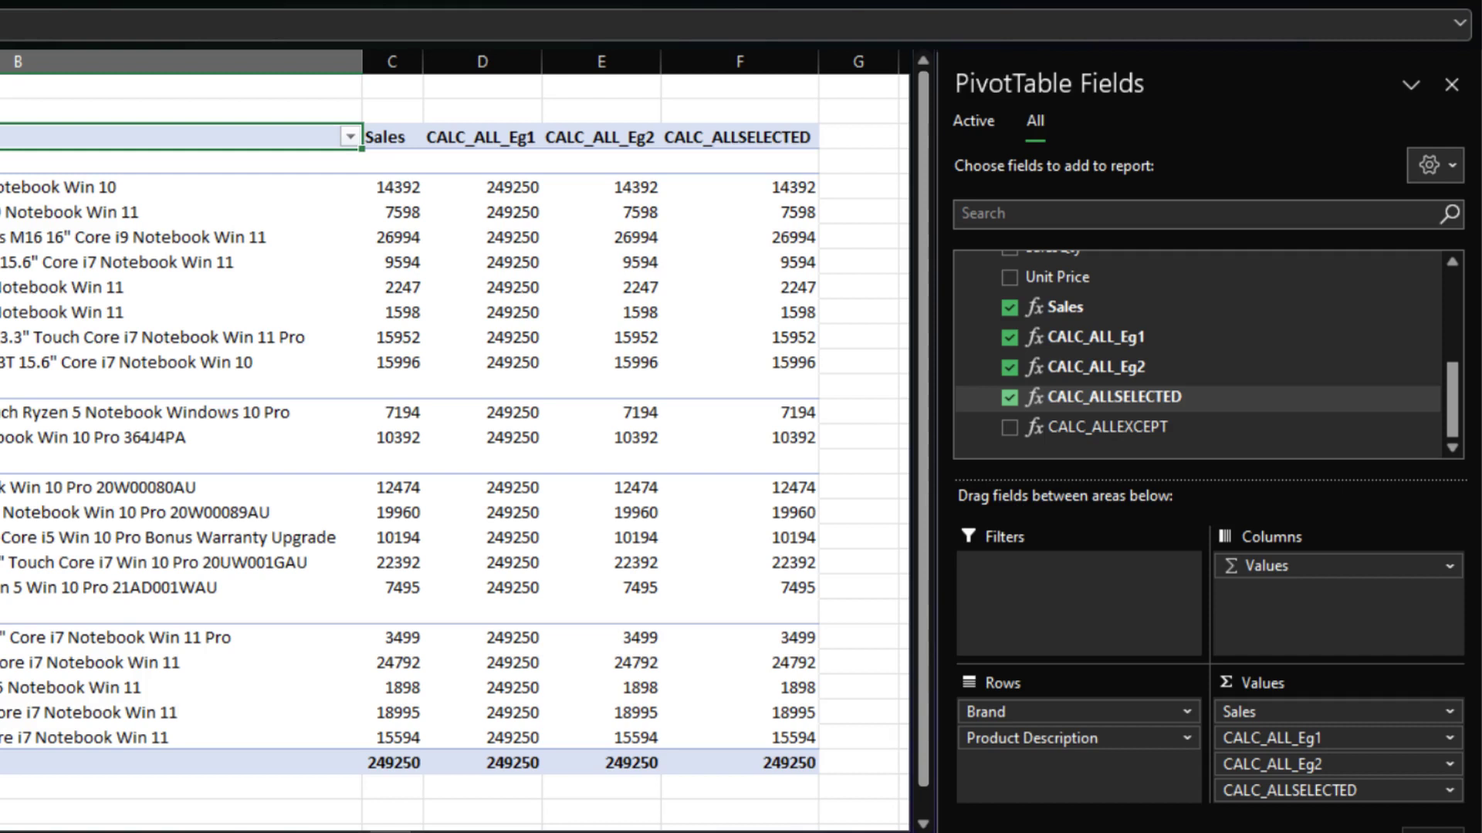
click(1009, 427)
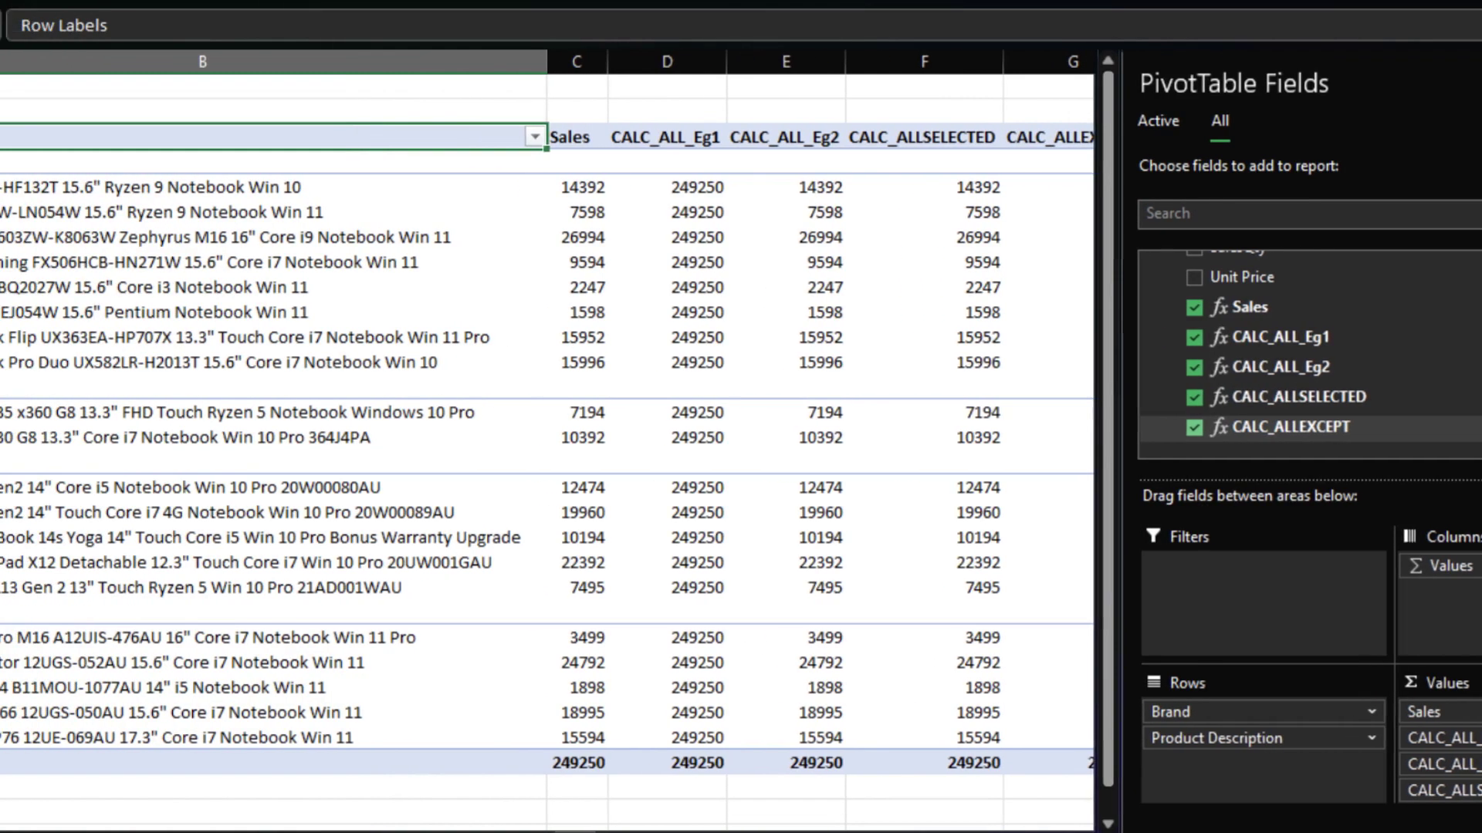
click(313, 163)
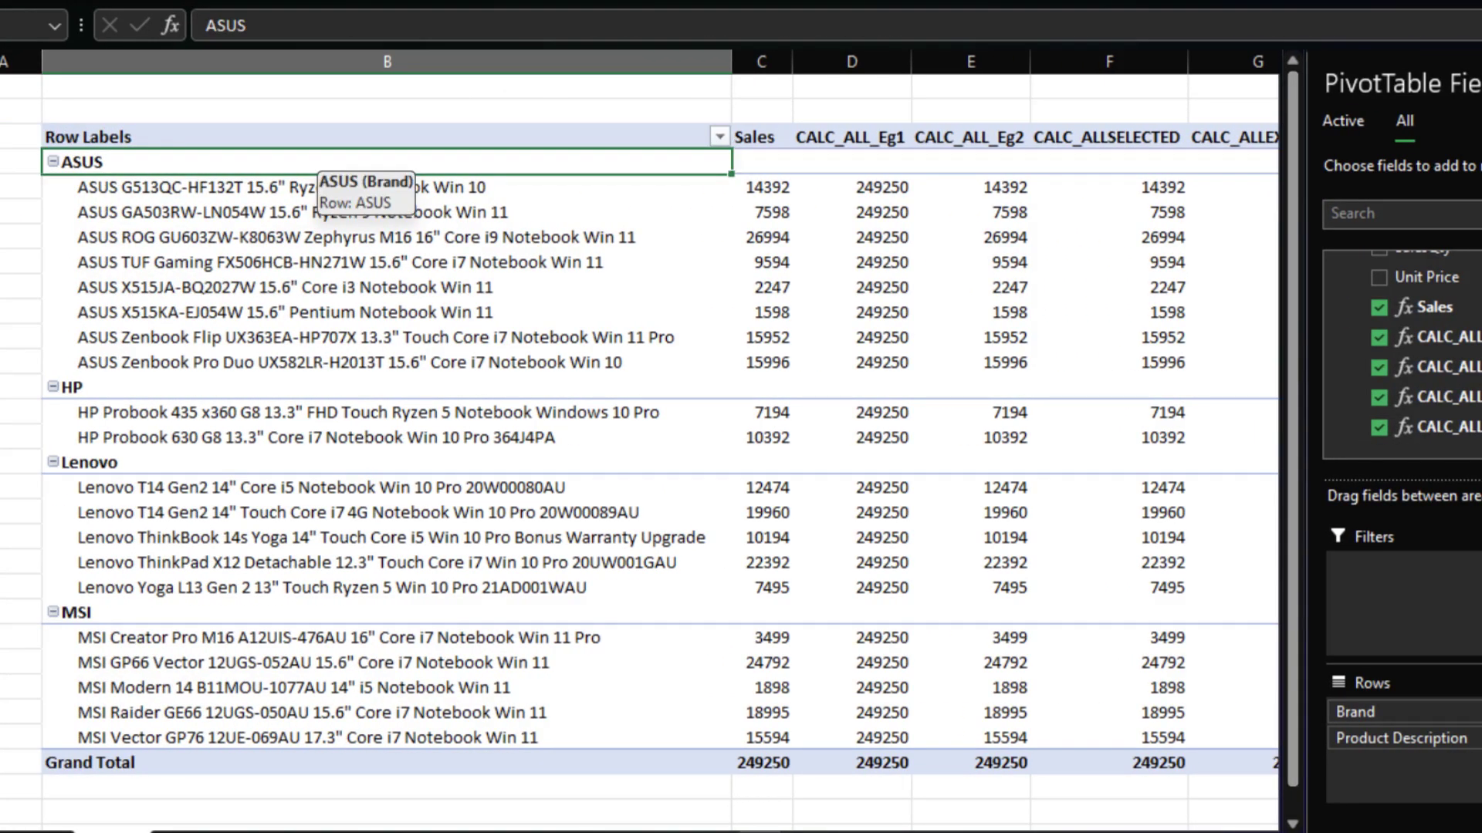
Step: Turn on the Subtotal "Brand" option so each brand gets a subtotal row
right_click(318, 163)
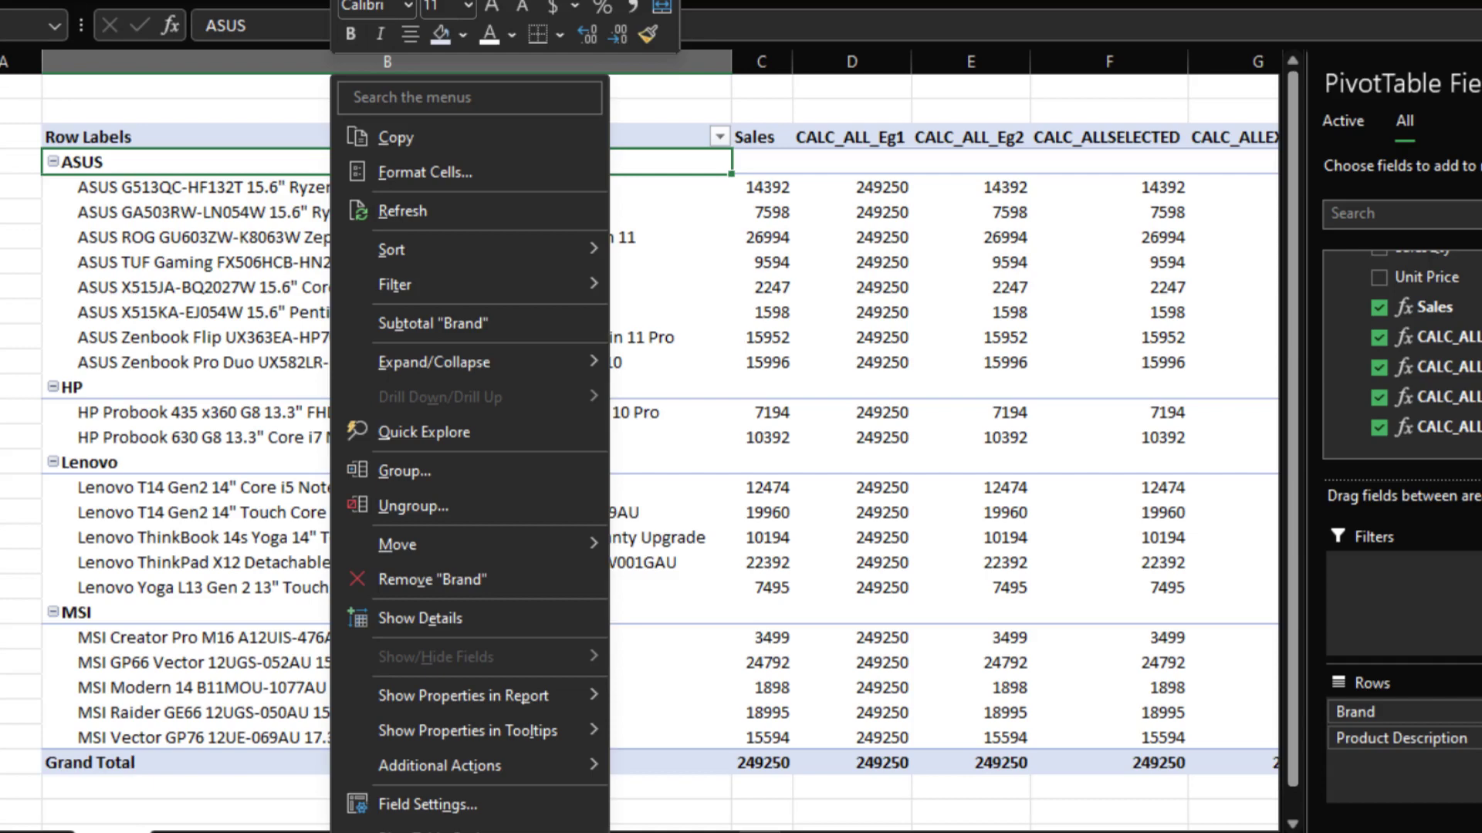
click(432, 323)
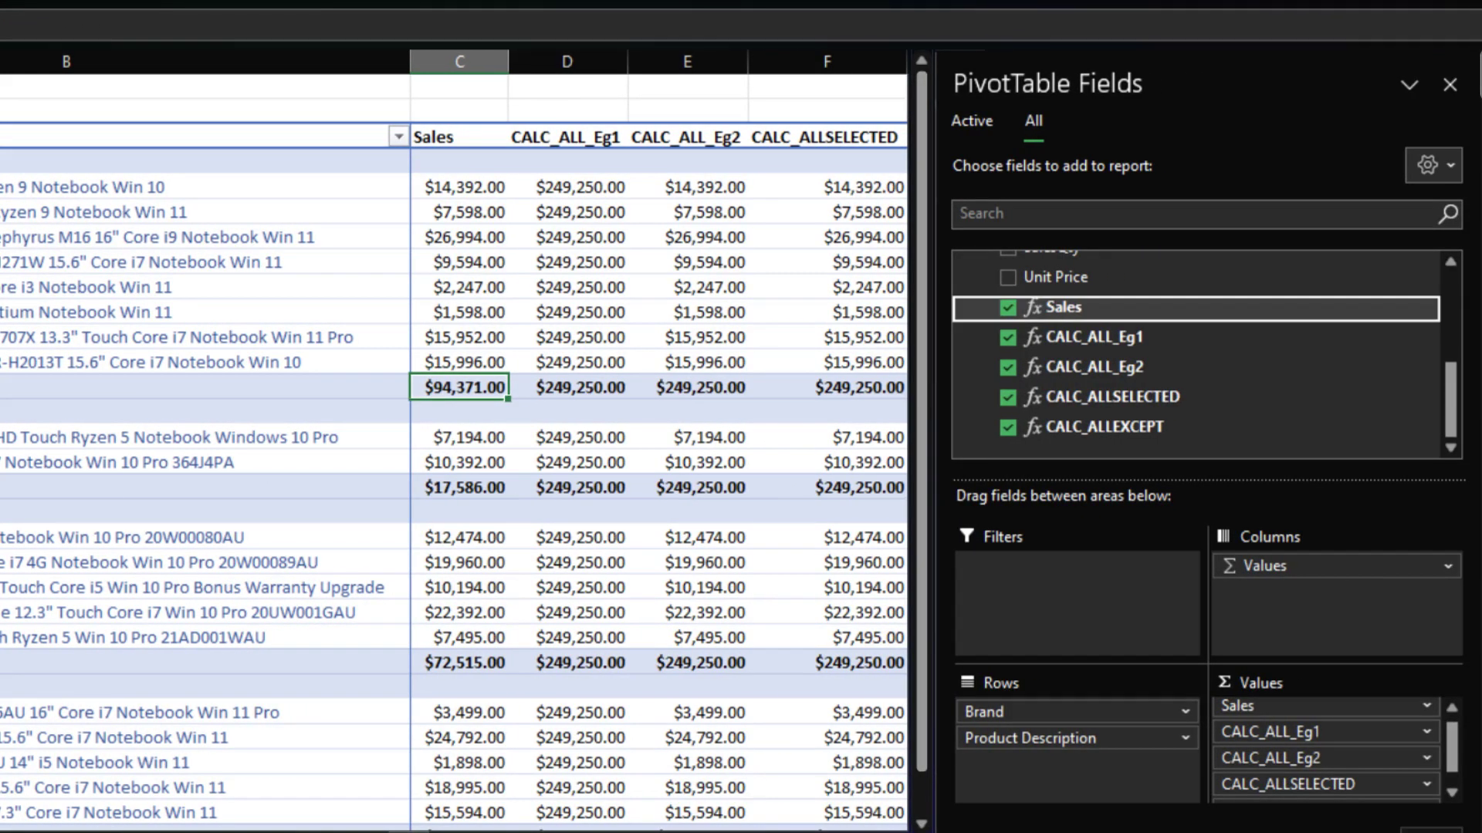
Step: Add a second copy of Sales as Sales2 and show it as % of Grand Total
drag(1063, 307, 1325, 796)
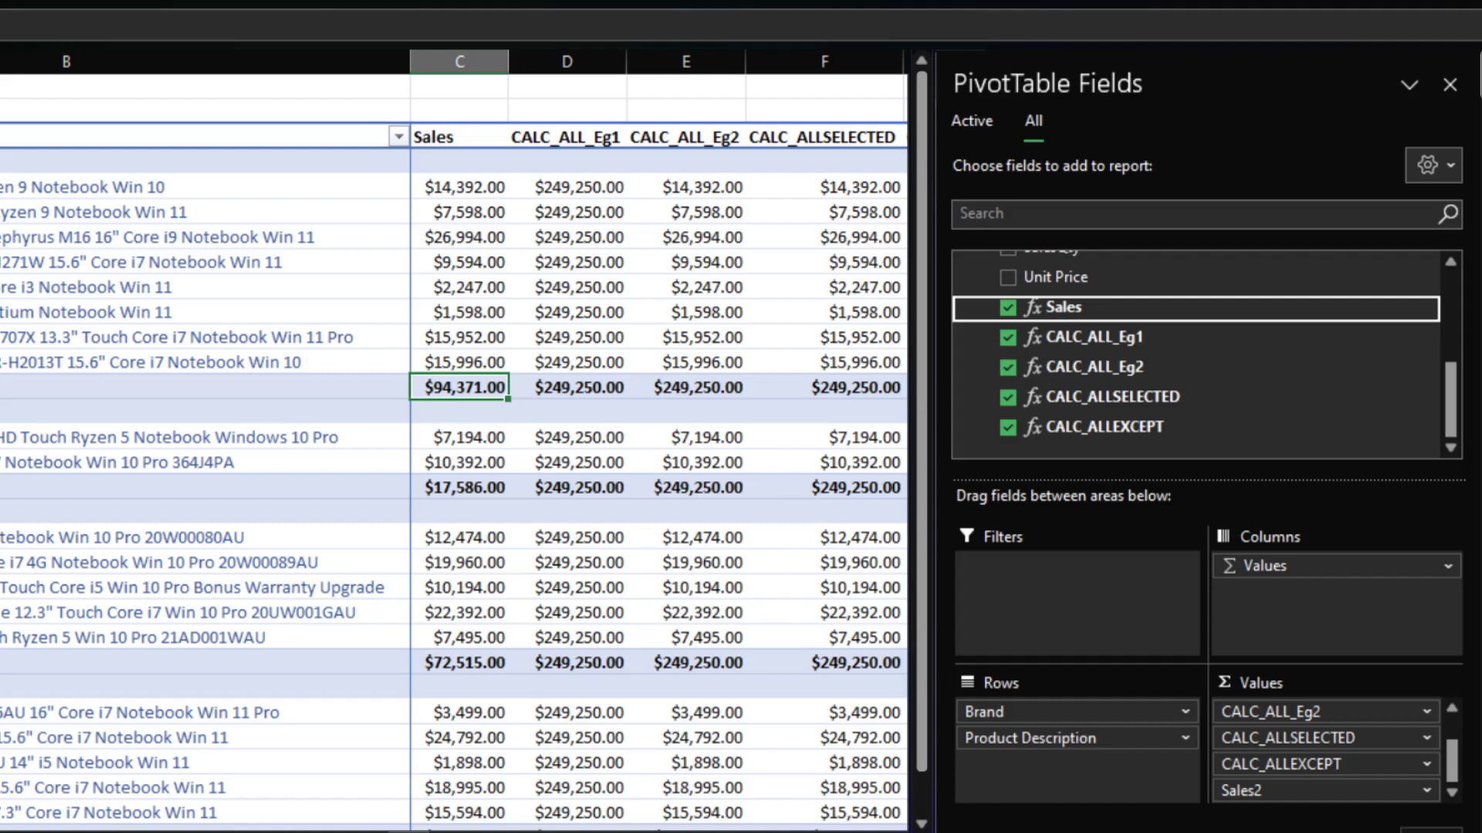
click(1449, 85)
right_click(1065, 138)
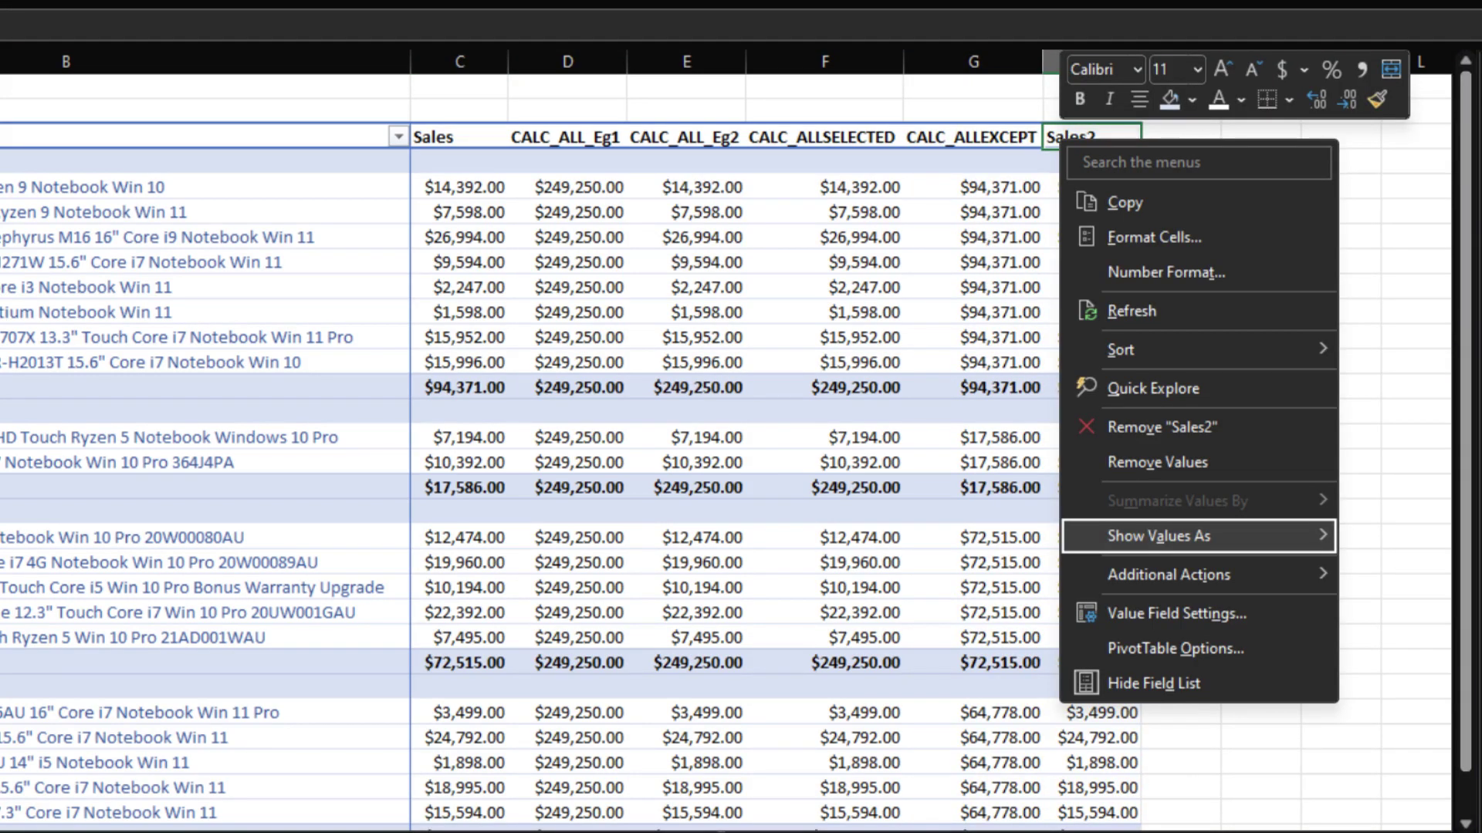
key(Right)
key(Down)
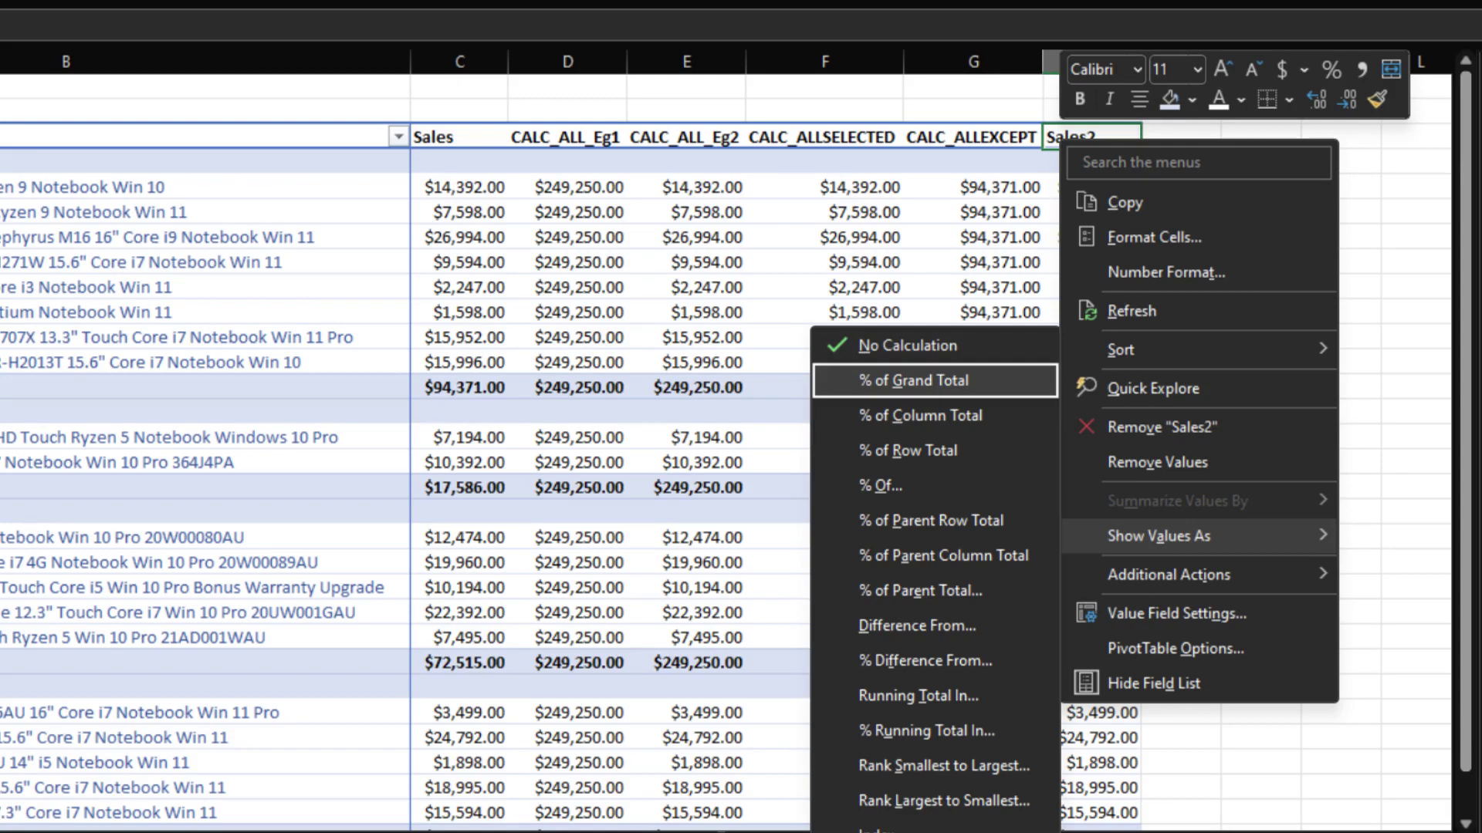
key(Return)
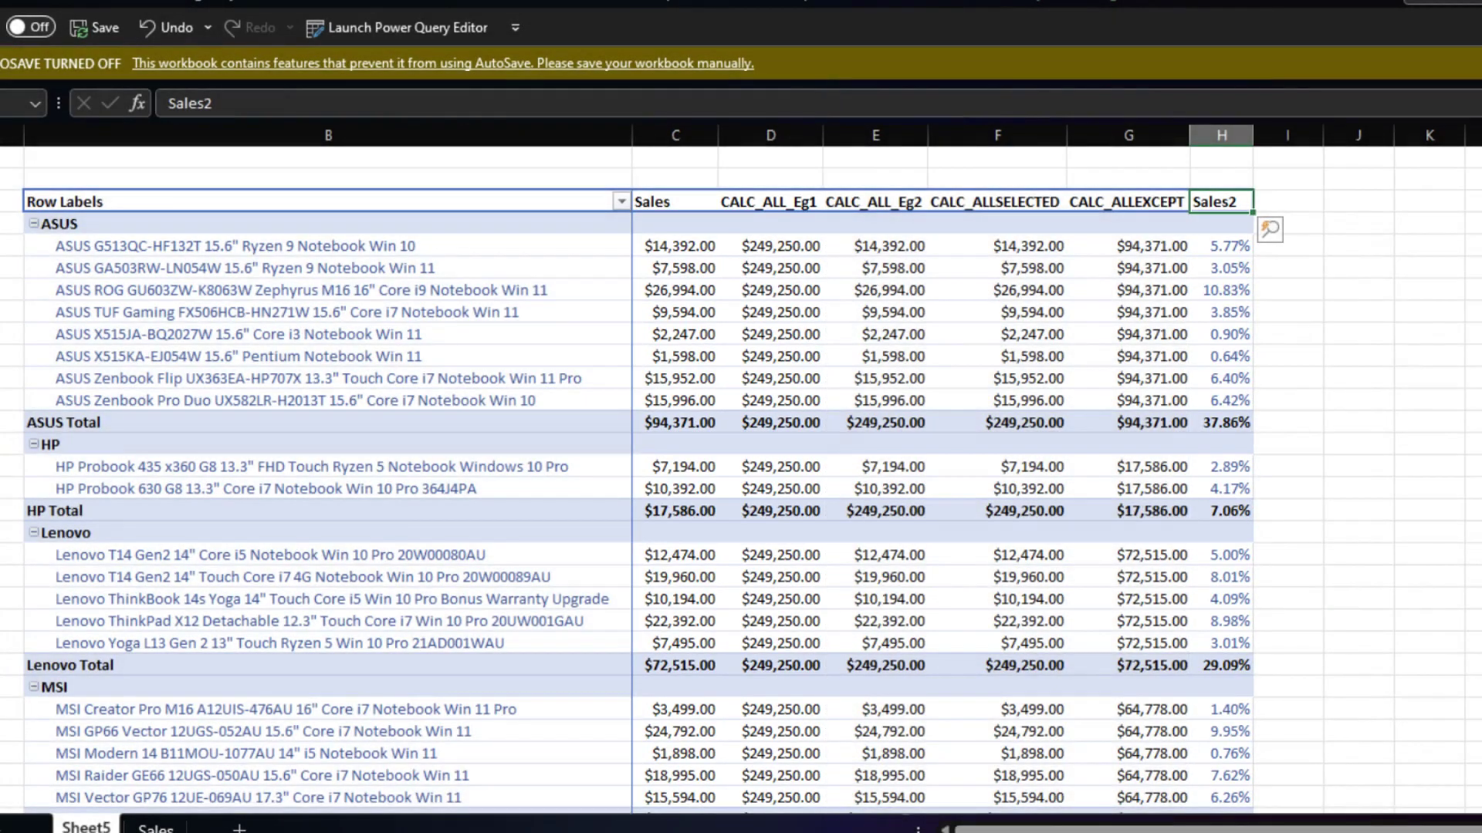
Step: Change Sales2 to show values as % of Parent Row Total
right_click(1204, 202)
key(Up)
key(Up)
key(Up)
key(Up)
key(Up)
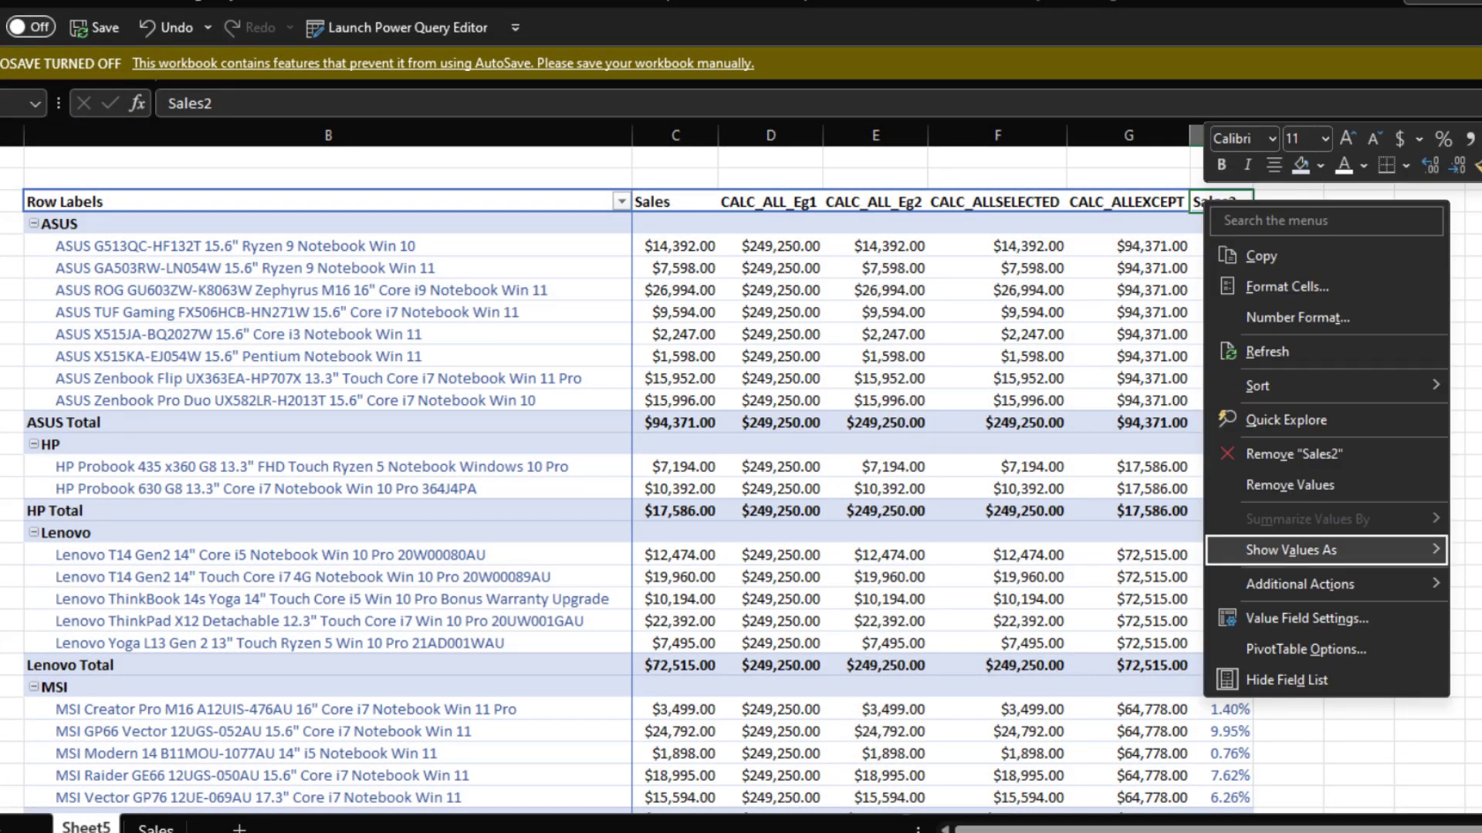
key(Right)
key(Down)
key(Down)
key(Down)
key(Down)
key(Down)
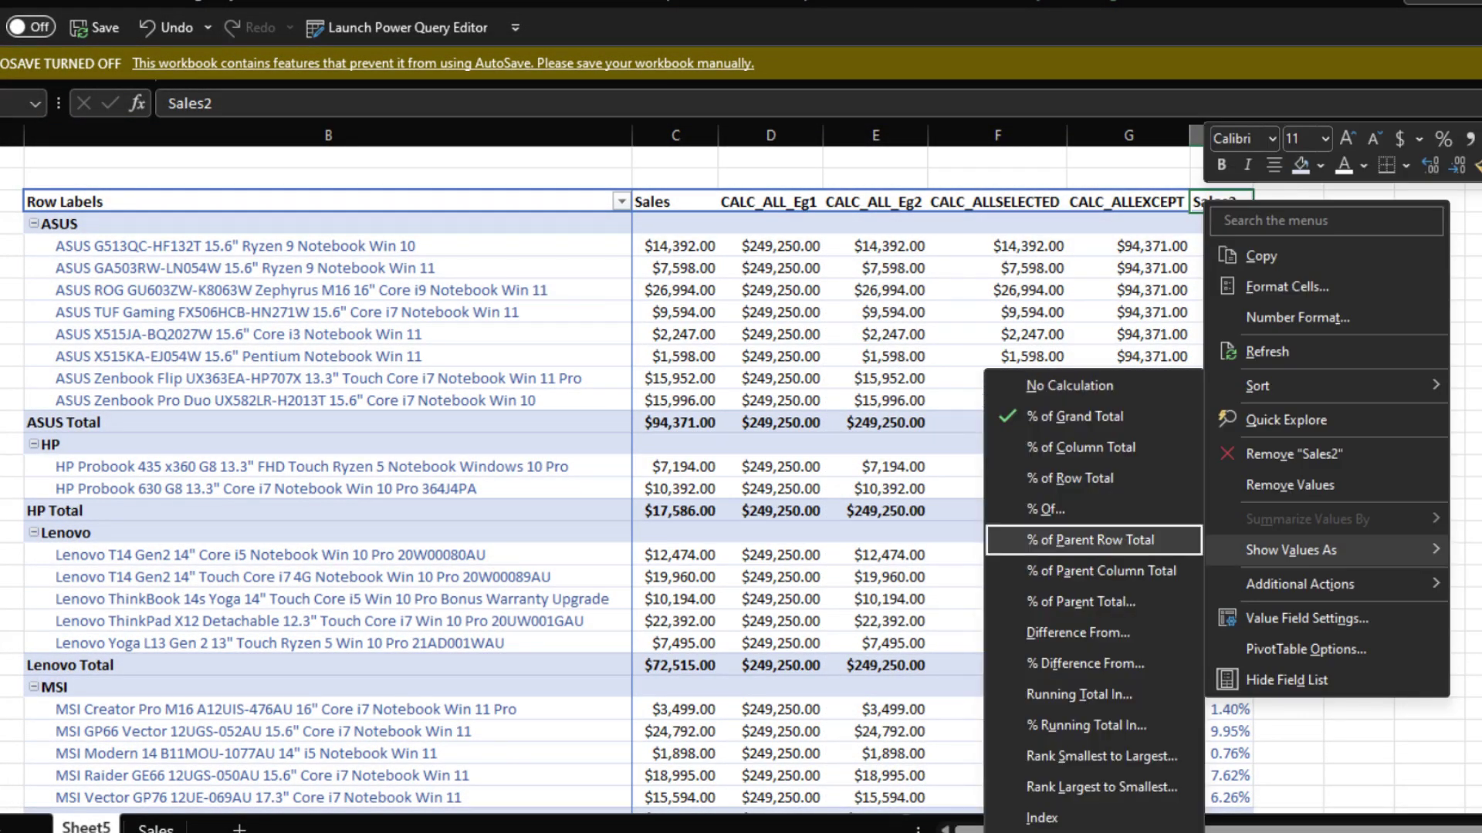
key(Return)
click(1287, 422)
Step: Sum the eight ASUS Sales2 percentages with =SUM to confirm they total 100.00%
text(=SUM()
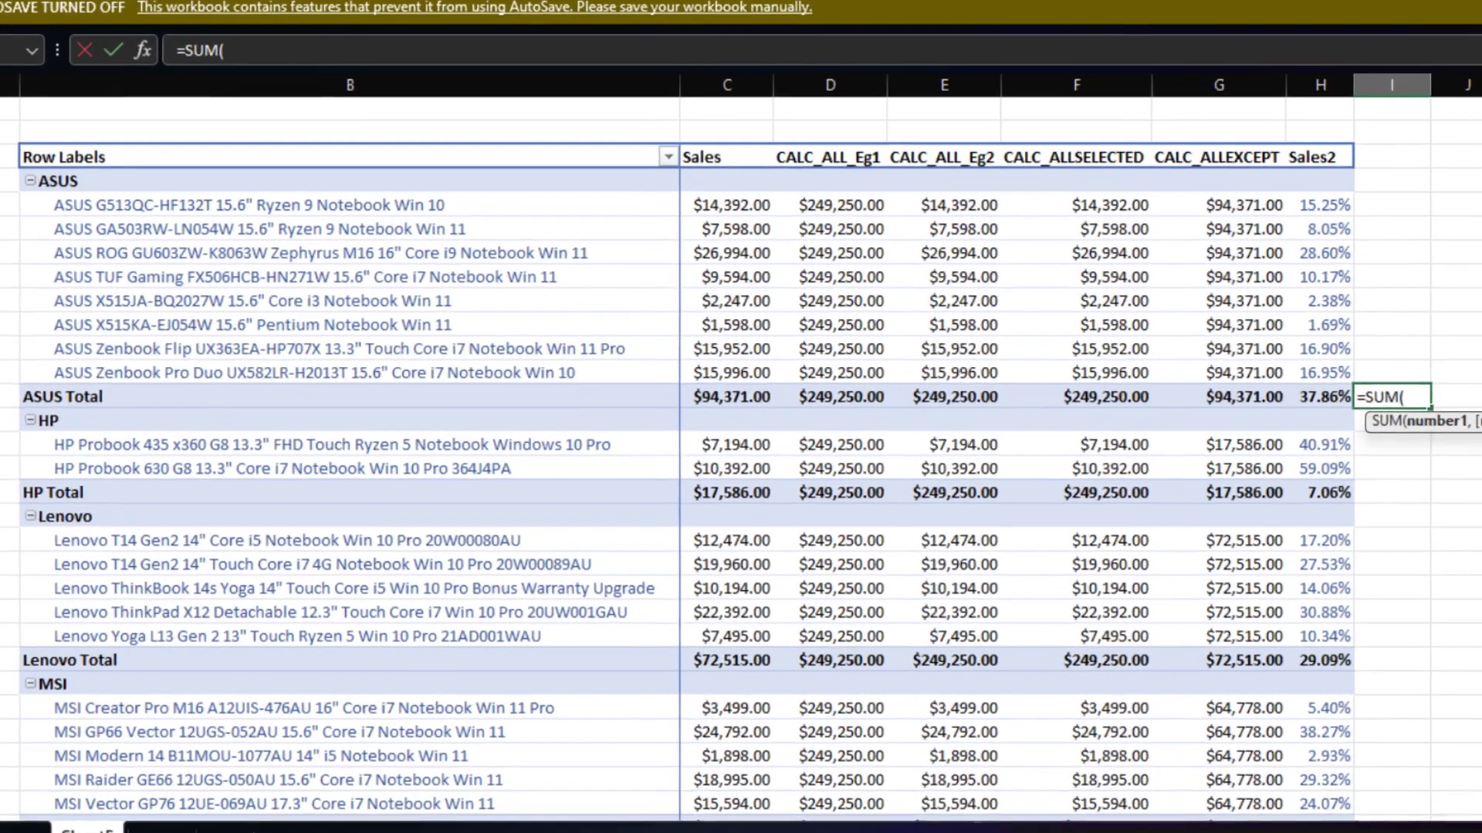
drag(1226, 245, 1226, 401)
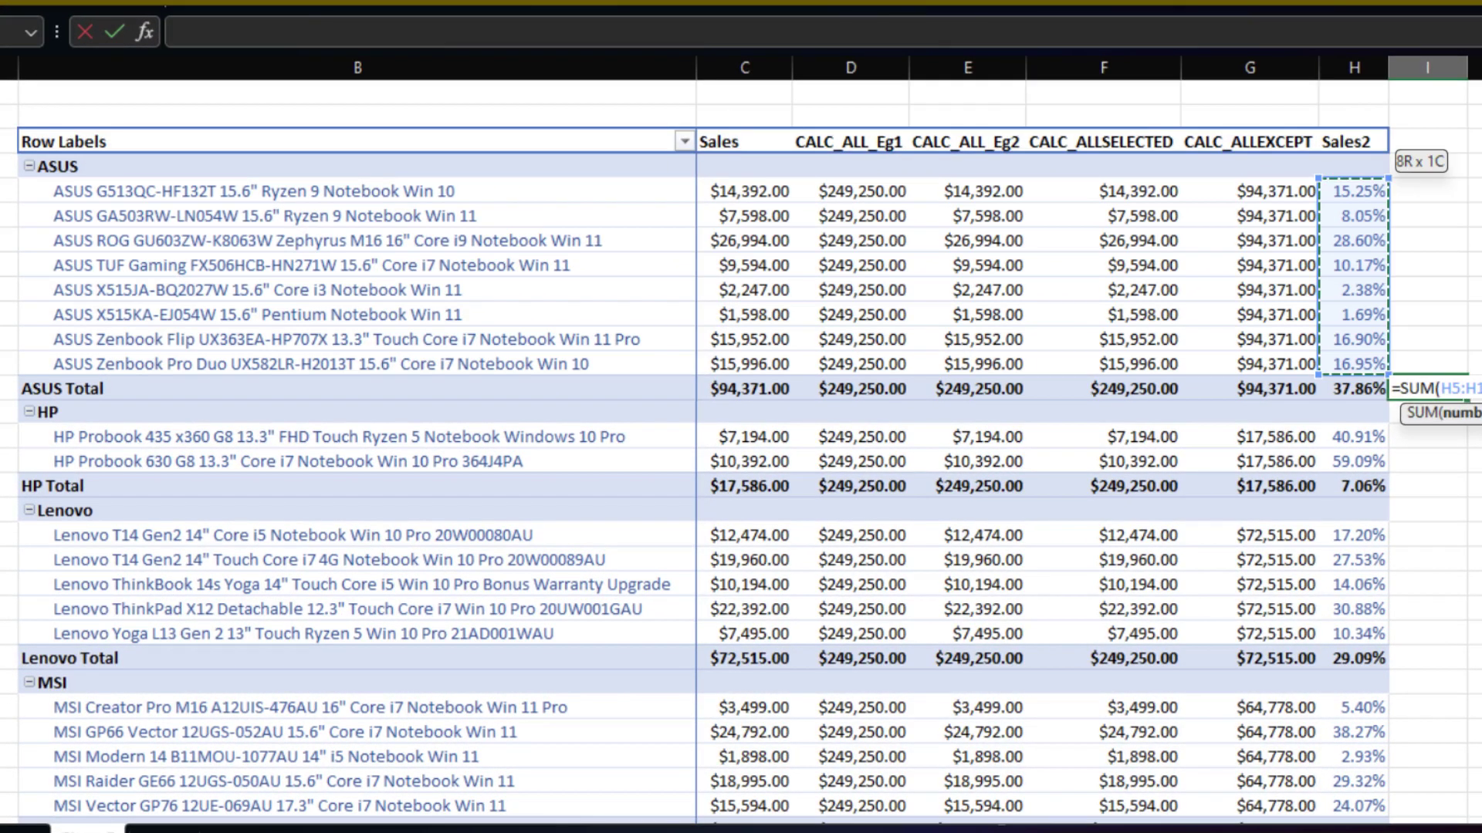
text())
key(Return)
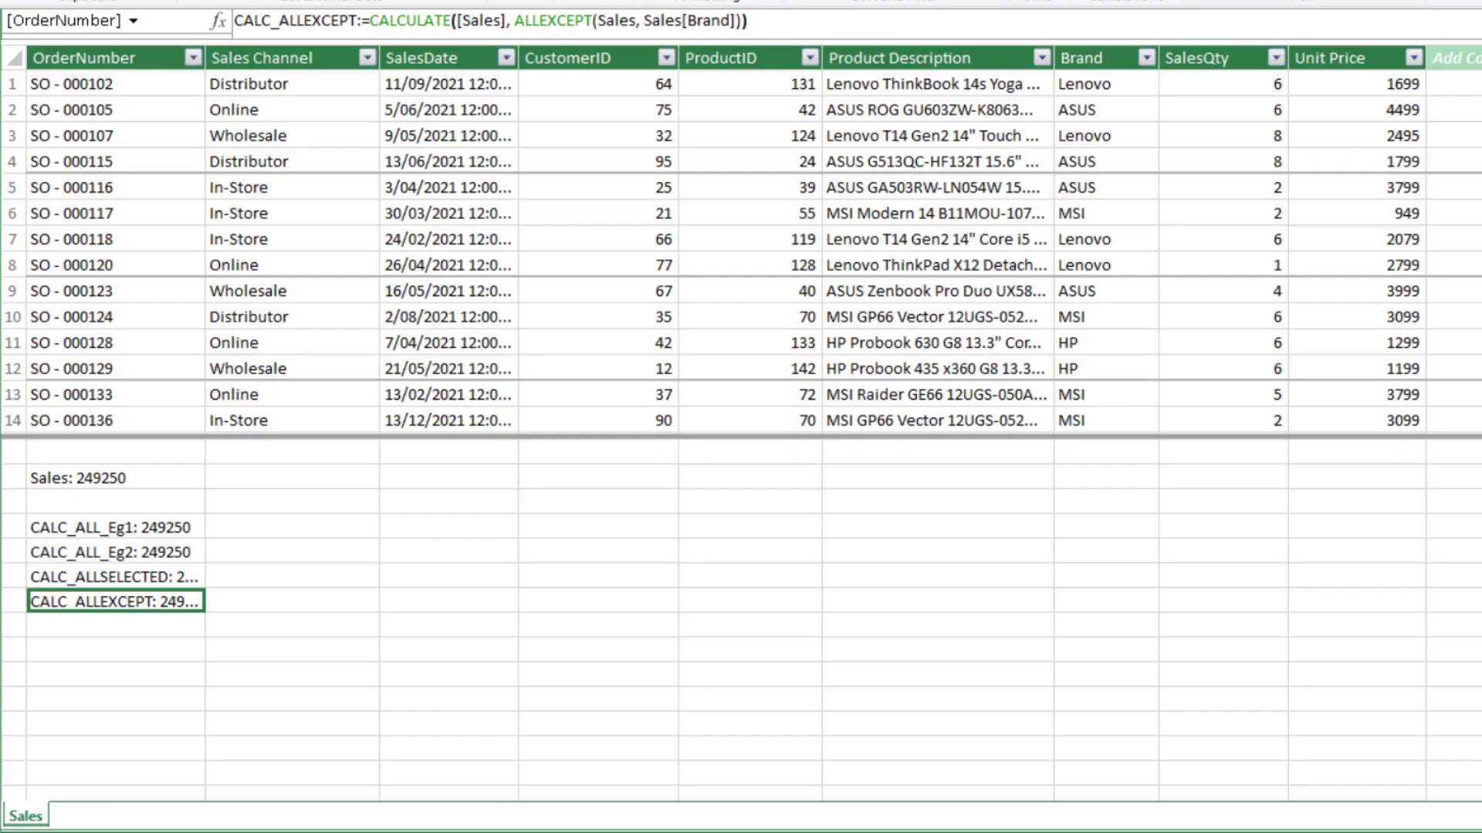
Step: Create the measure %_Row_Total:= [Sales] / [CALC_ALLEXCEPT] in an empty calculation-area cell
click(115, 650)
text(%_Row_Total)
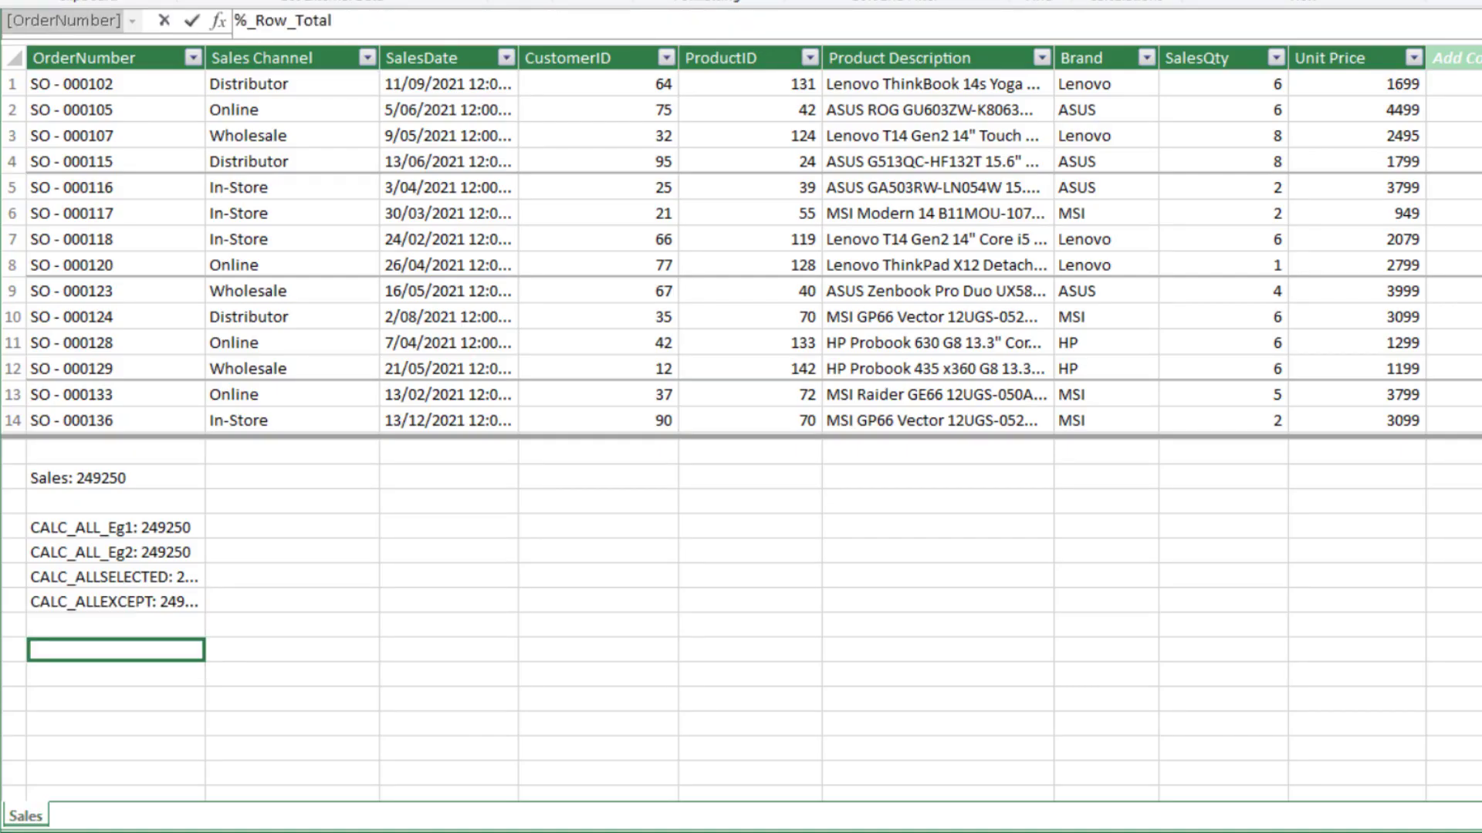
text(:= [sa)
key(Tab)
text(/)
click(116, 602)
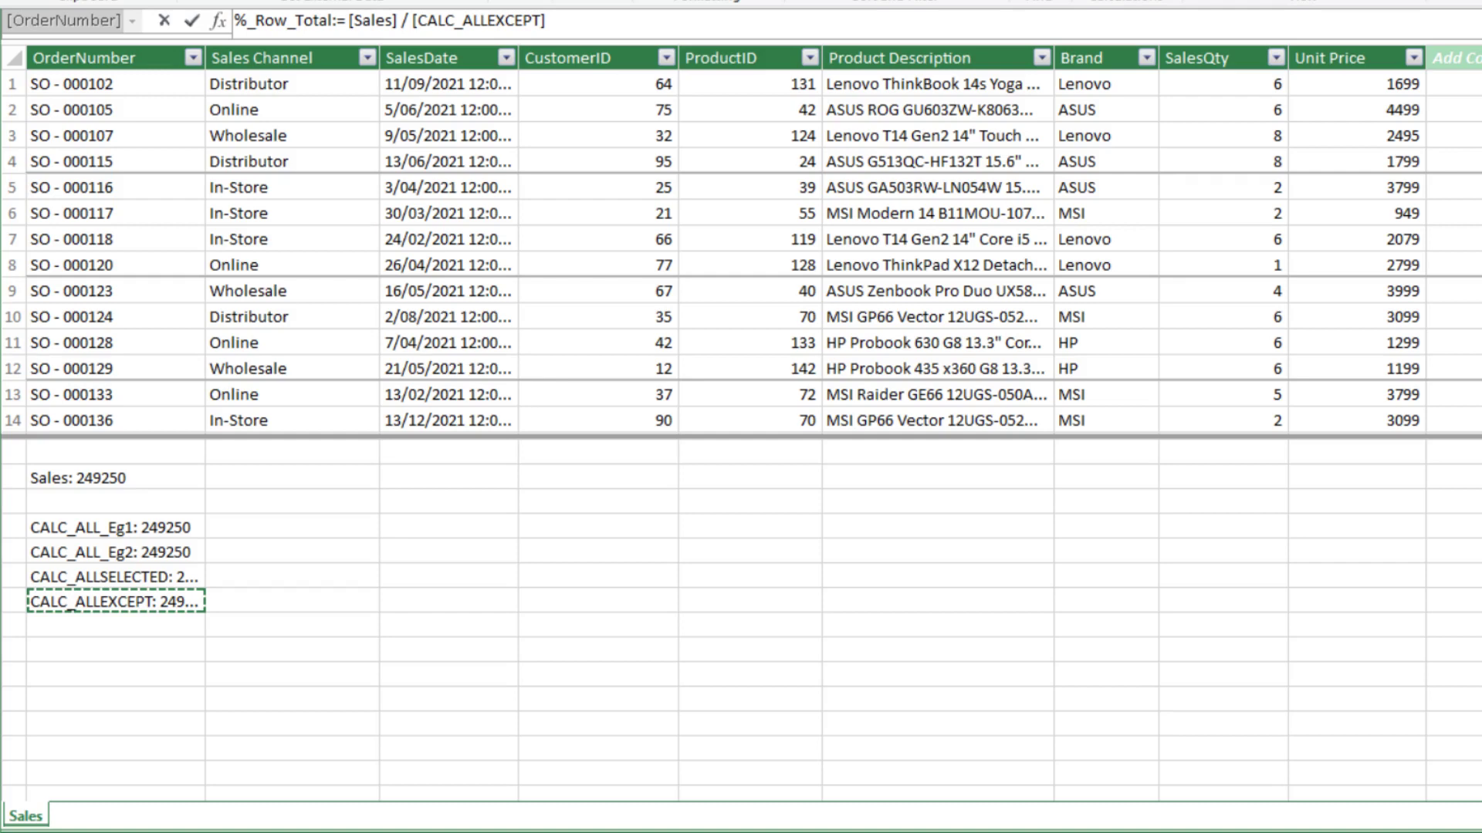
key(Return)
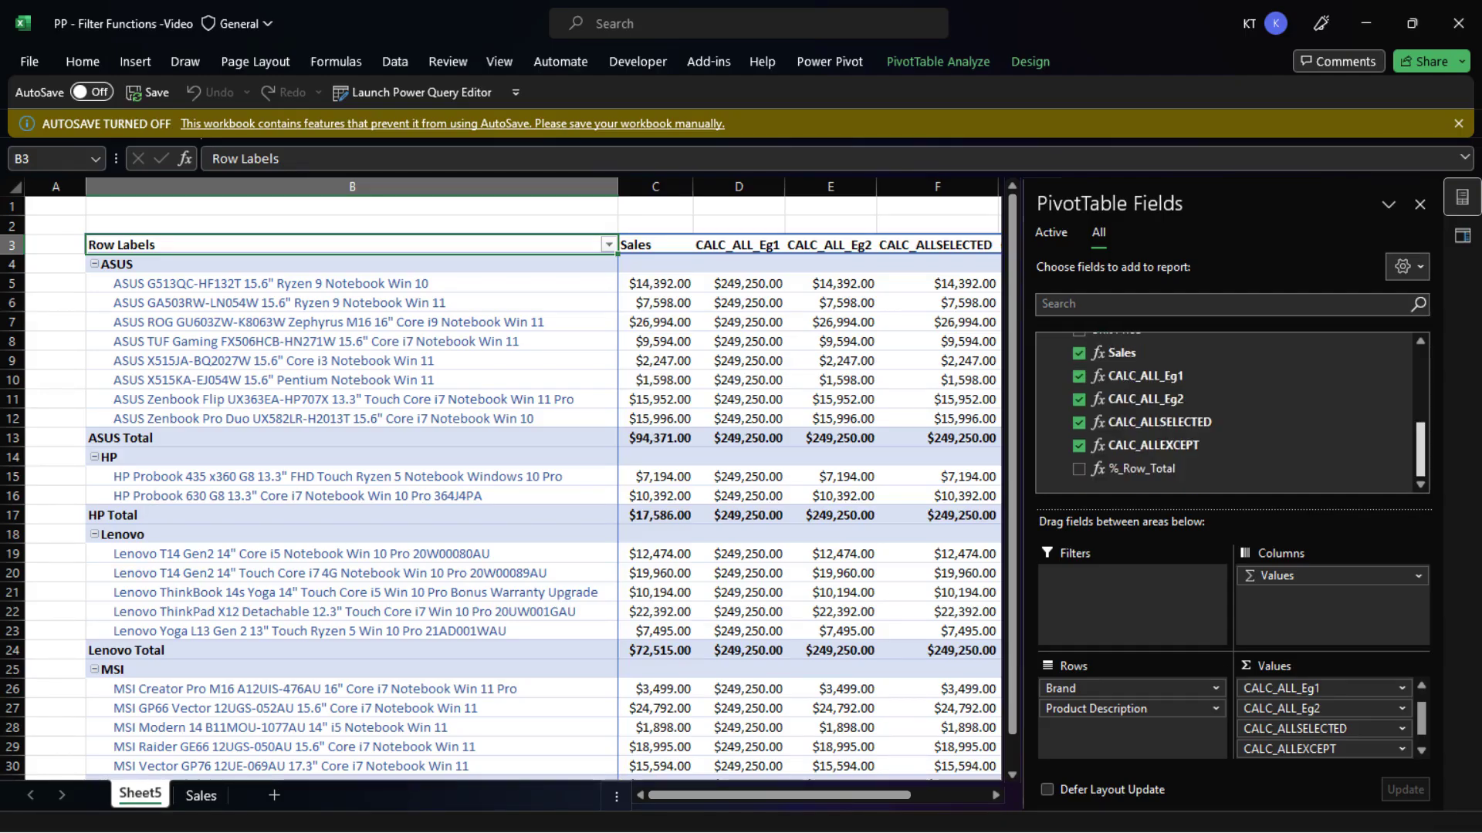
Step: Add %_Row_Total to the pivot values beside Sales2
key(Return)
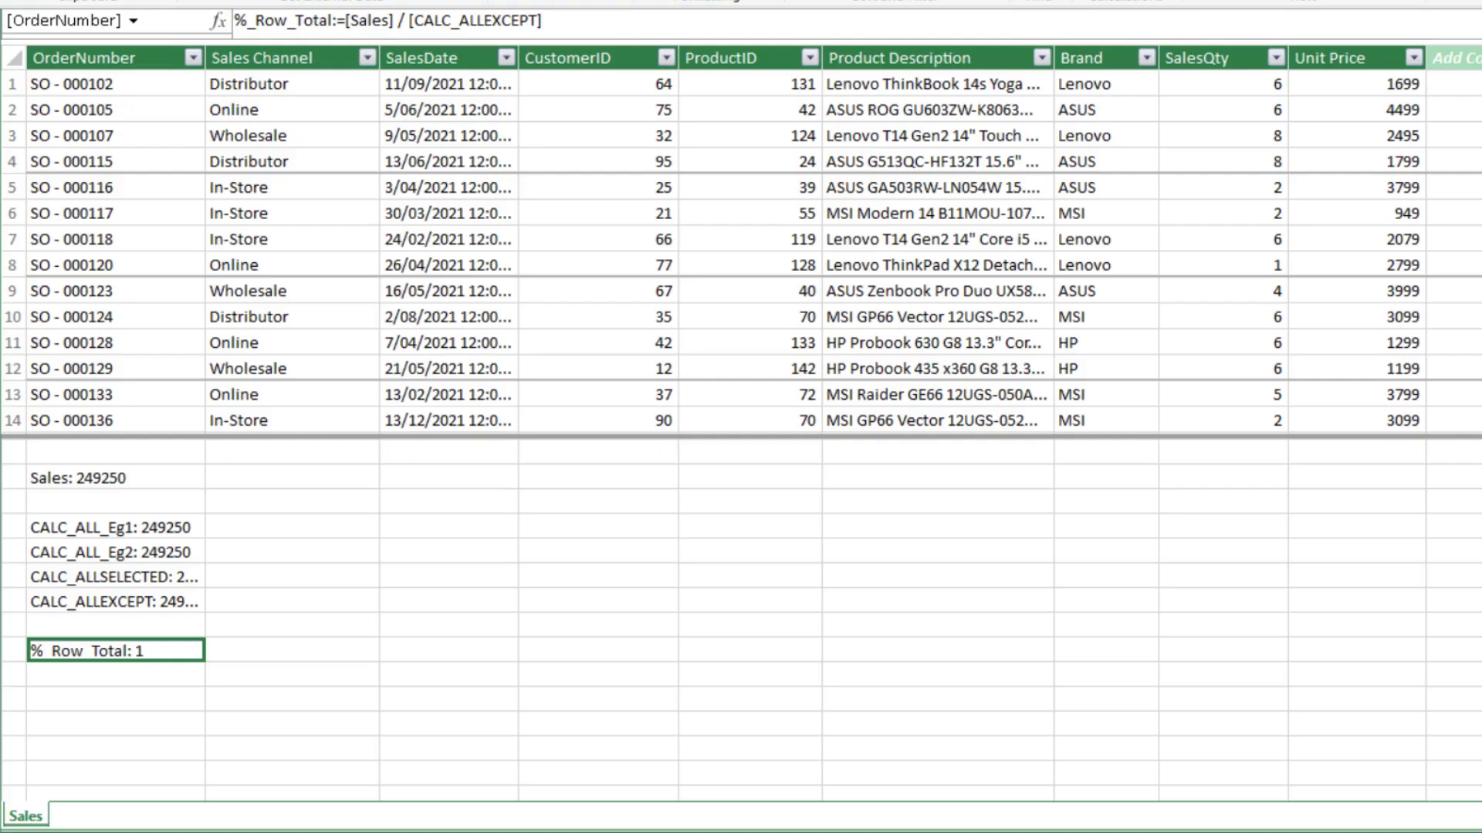
Step: Change CALC_ALL_Eg2 to use ALL(Sales[Brand], Sales[Sales Channel])
double_click(116, 578)
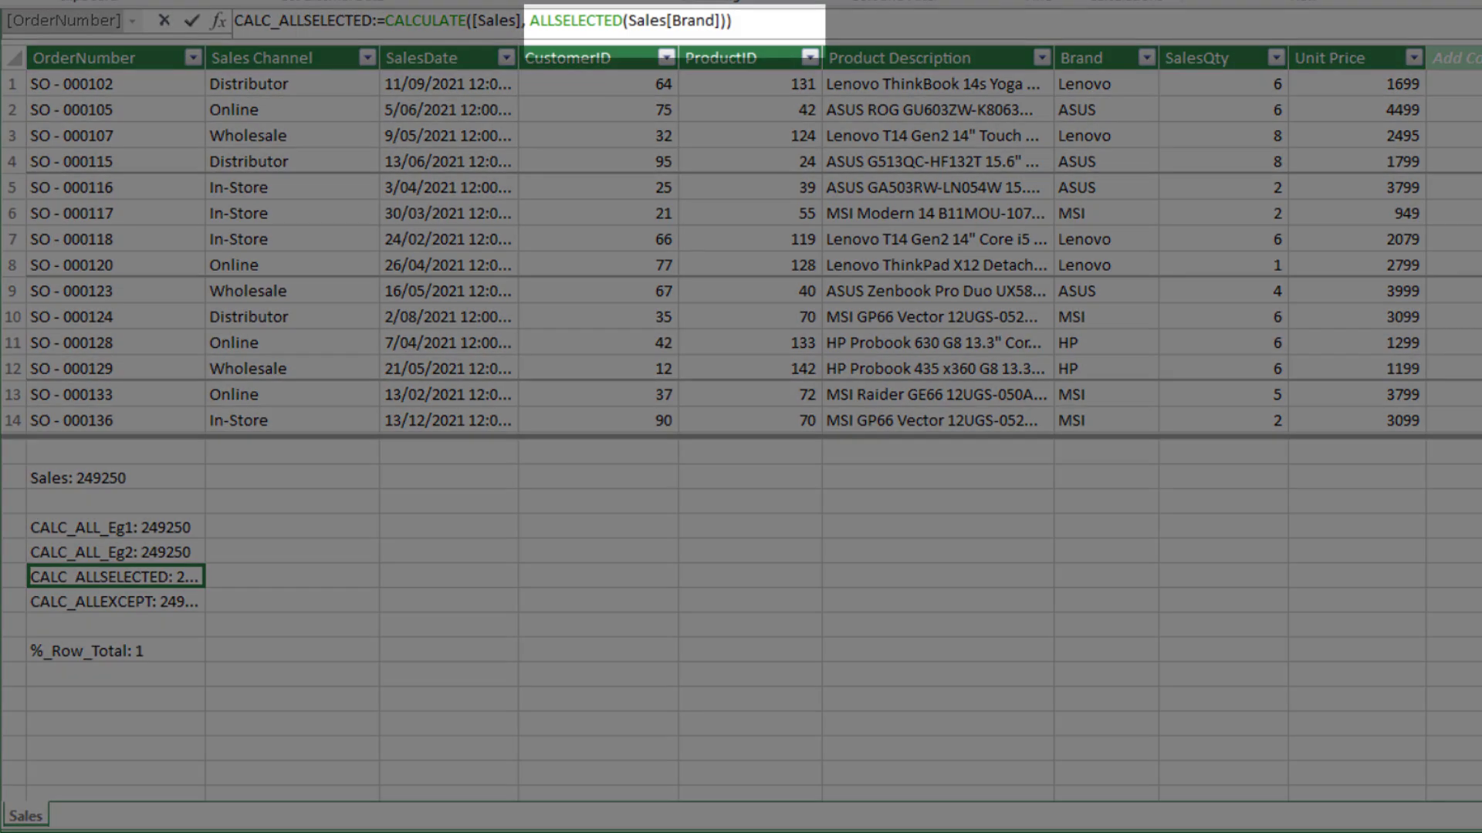
click(721, 21)
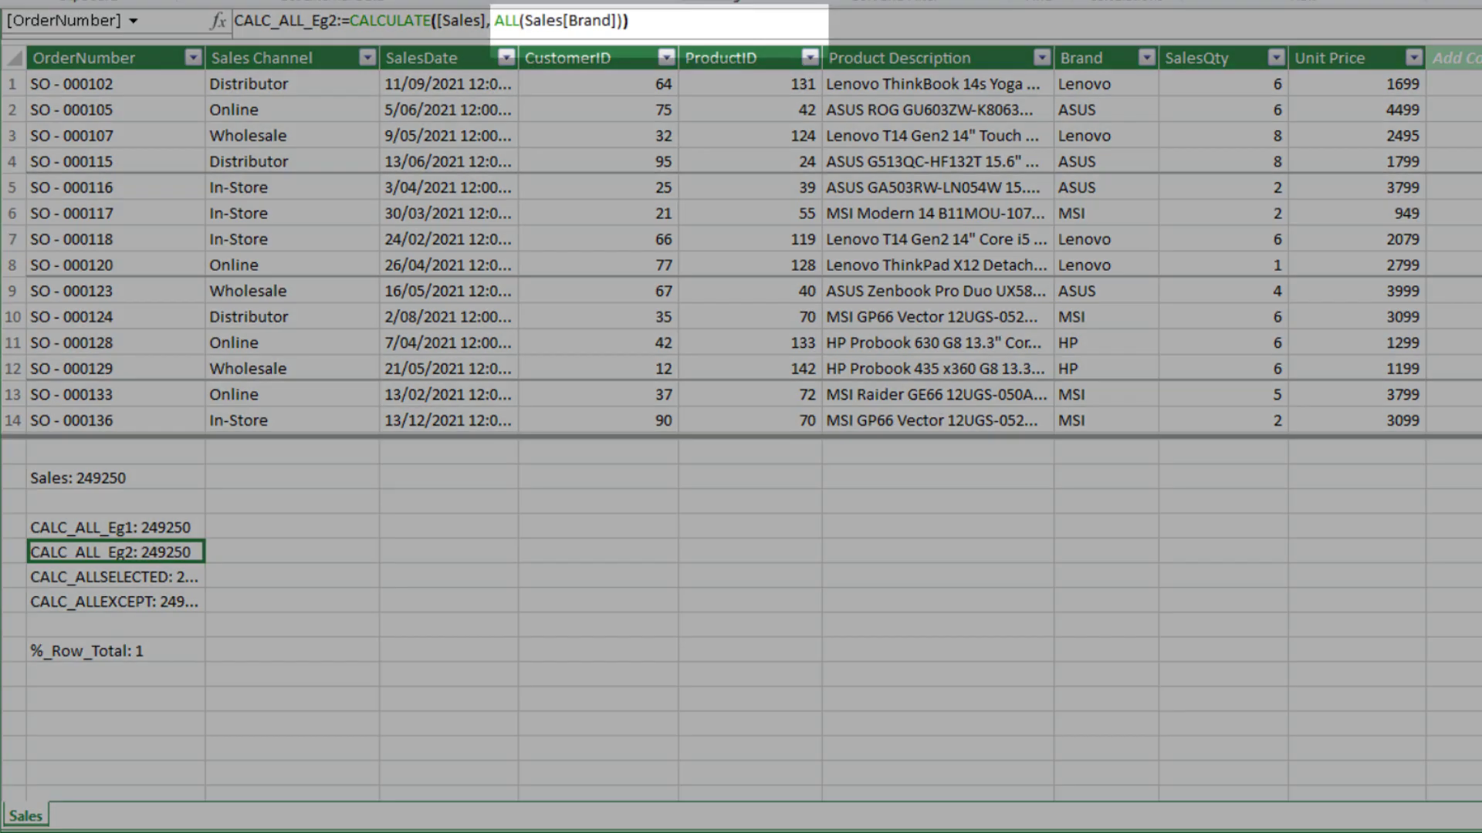
click(618, 21)
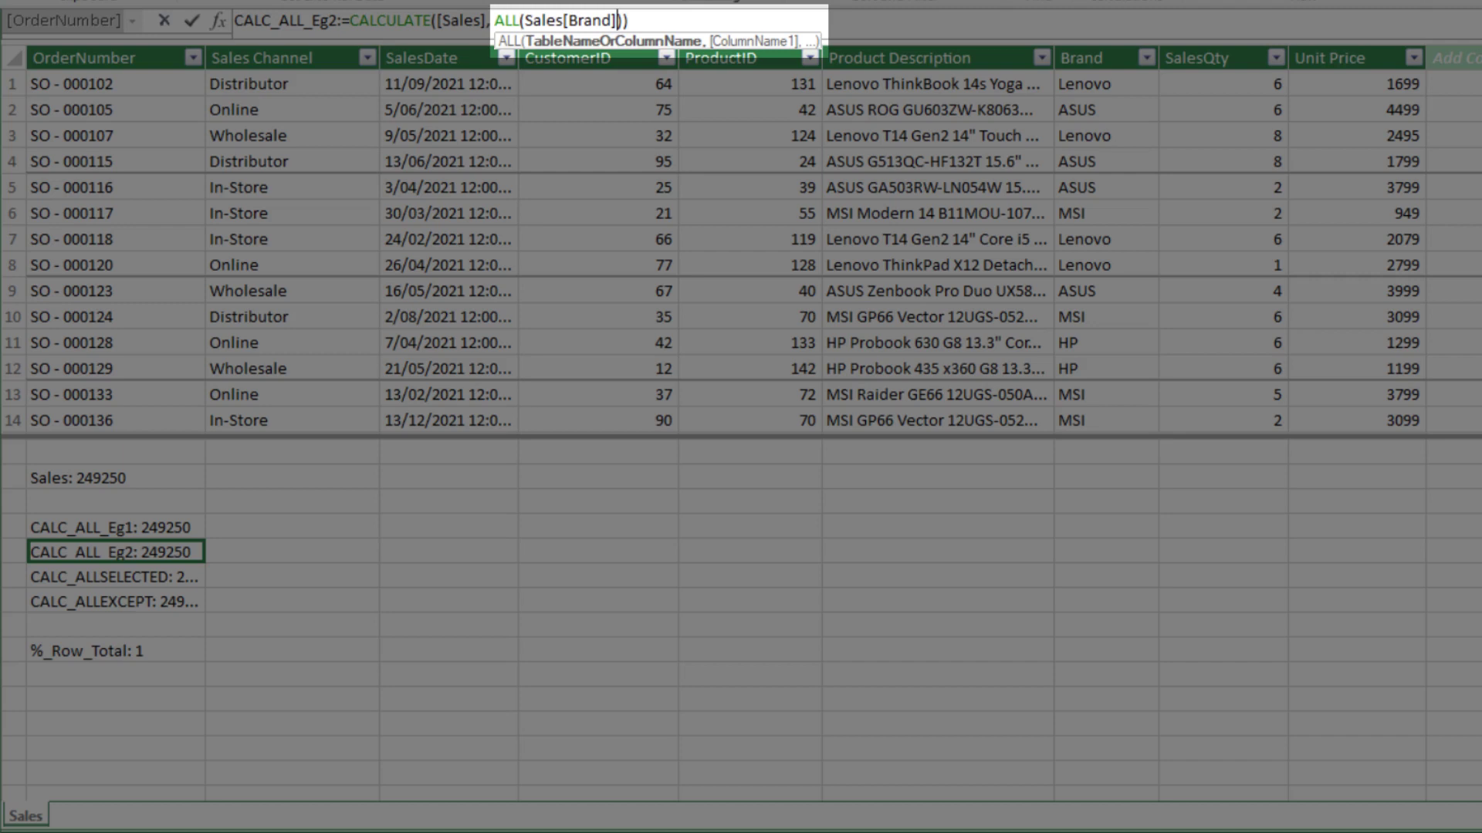
text(, )
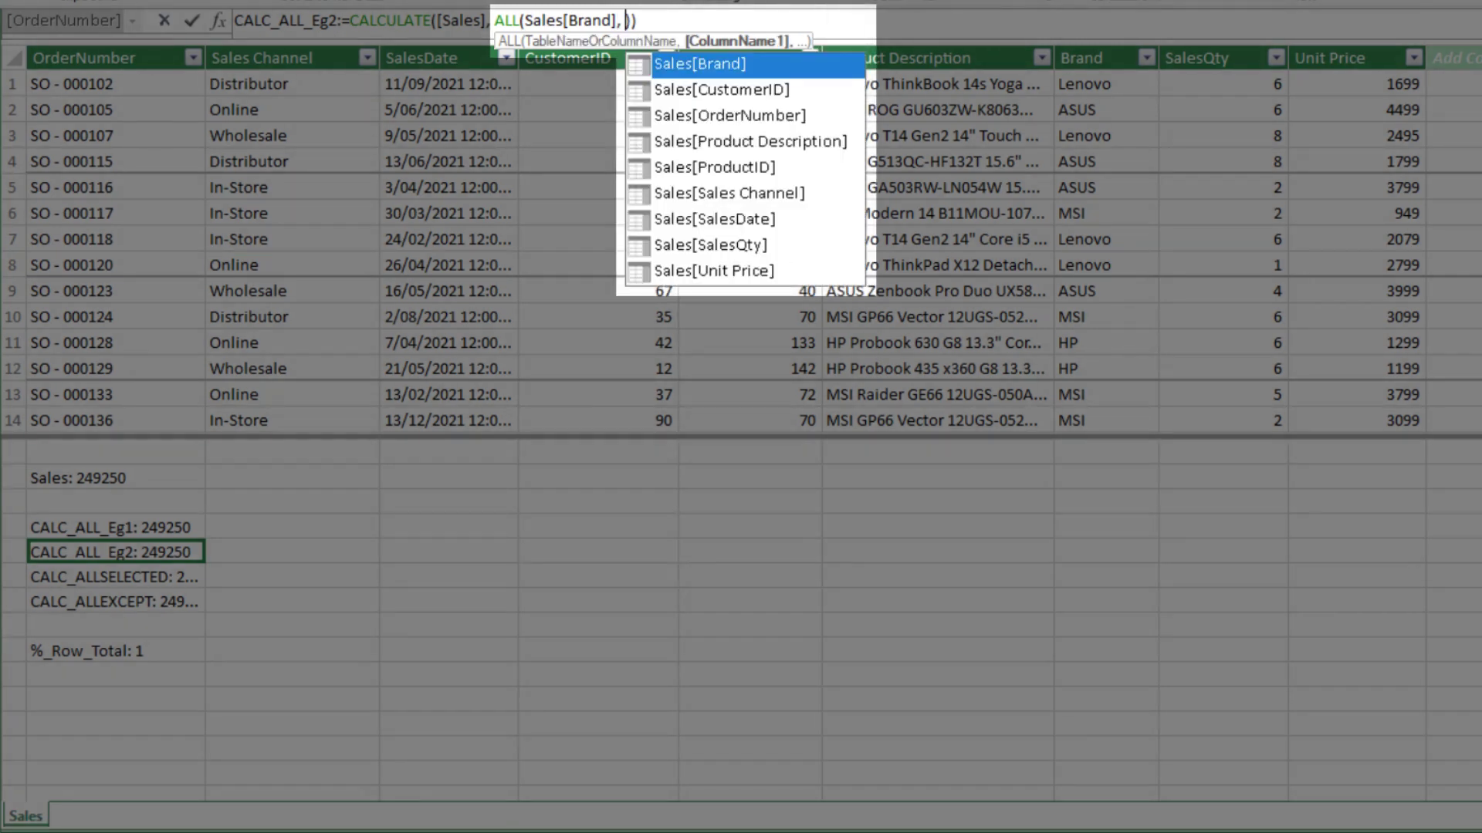
text(chan)
key(Tab)
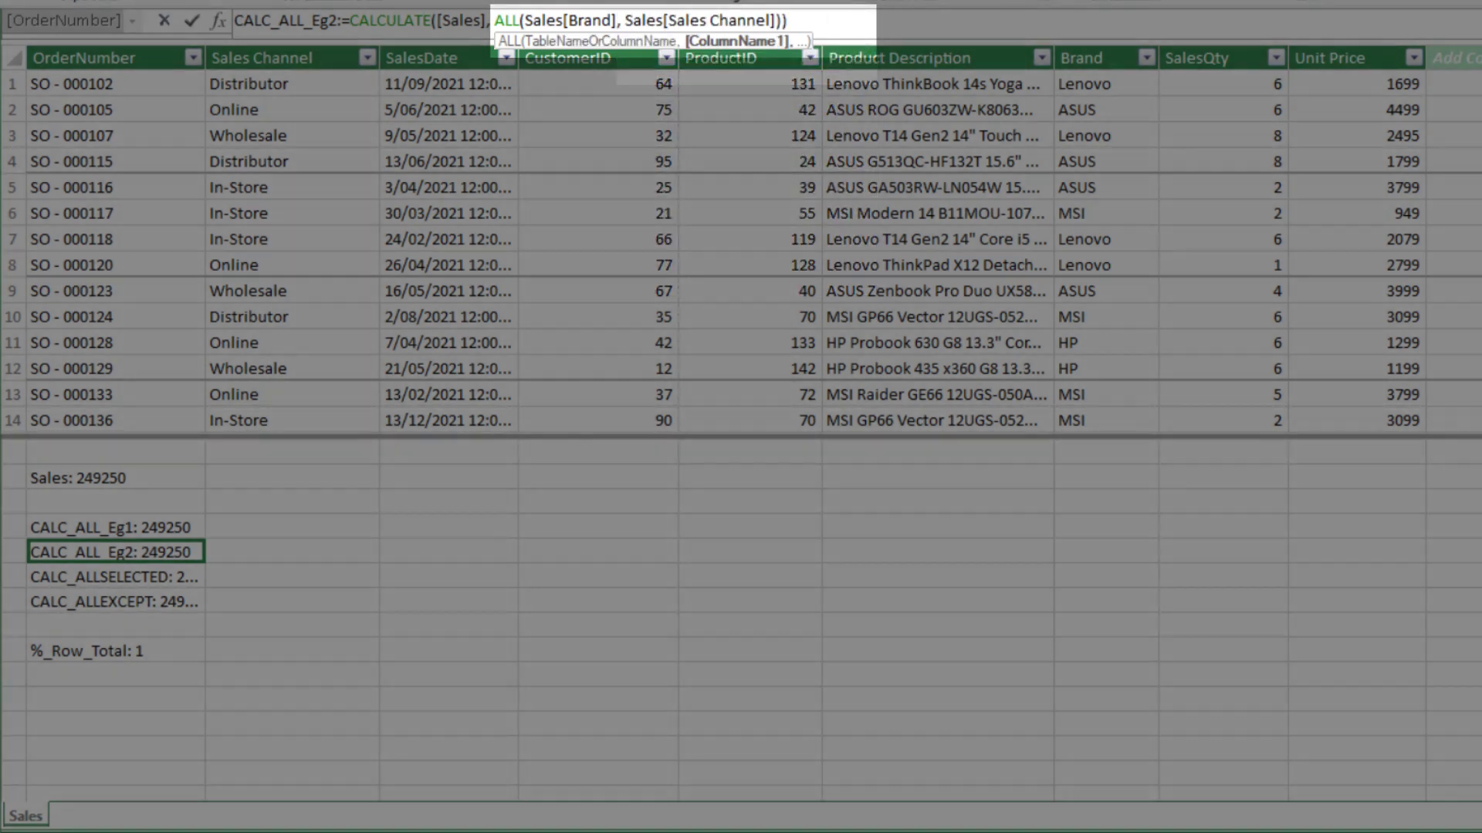
key(Return)
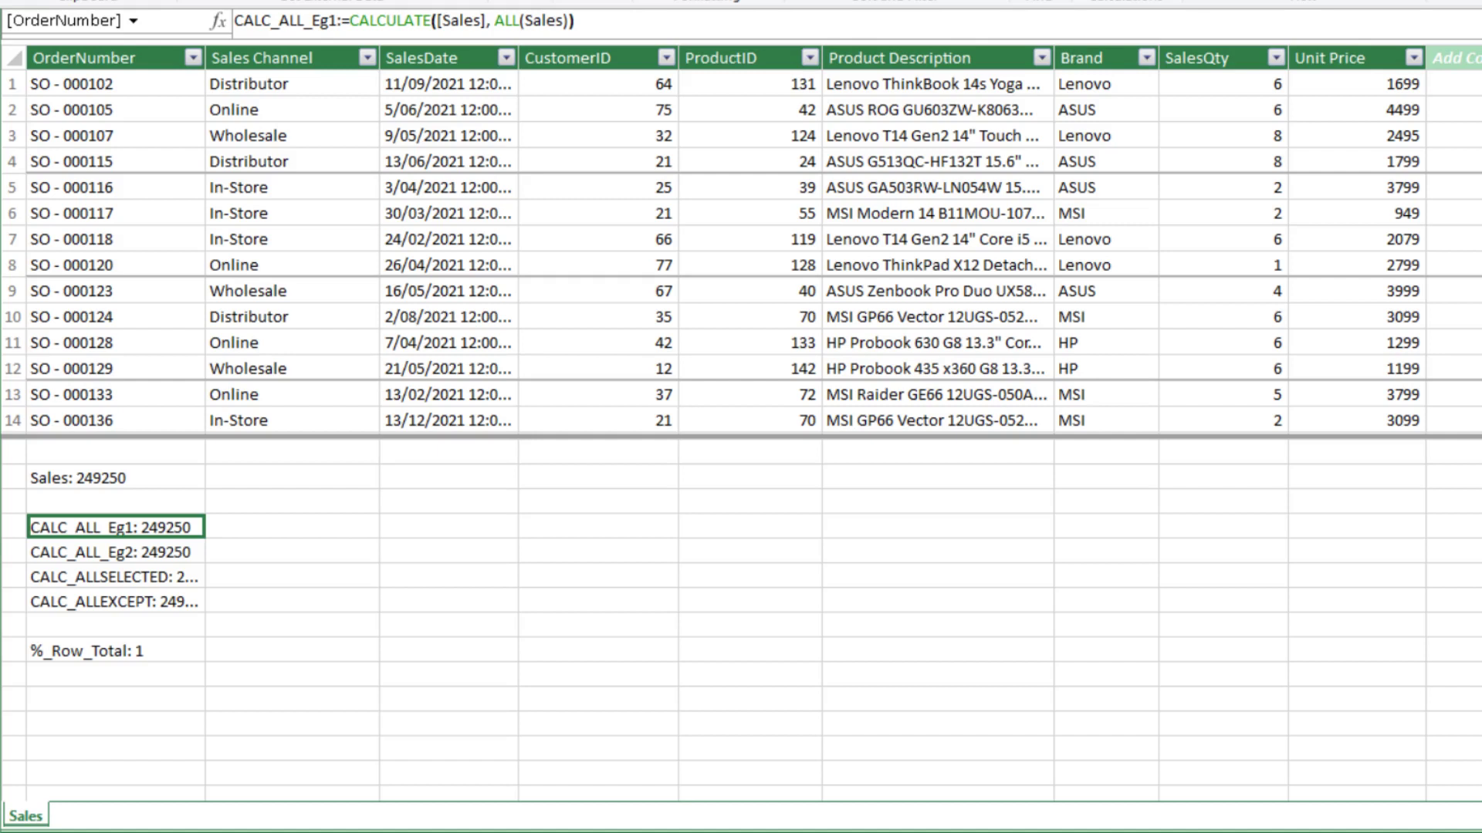
Step: Change CALC_ALL_Eg1 to use ALL(Sales[Brand]) so it ignores only Brand
click(562, 21)
text([b)
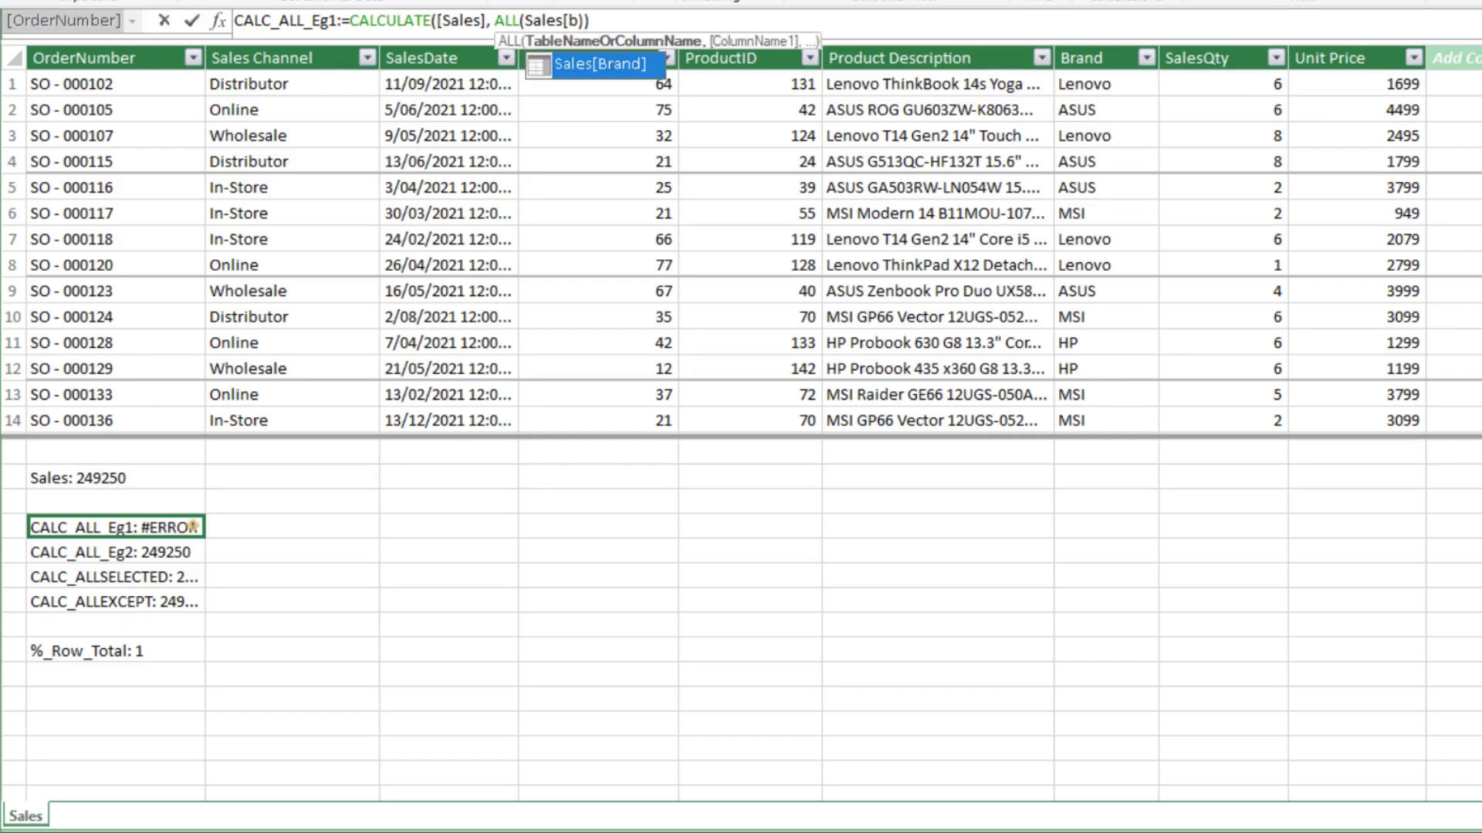
key(Tab)
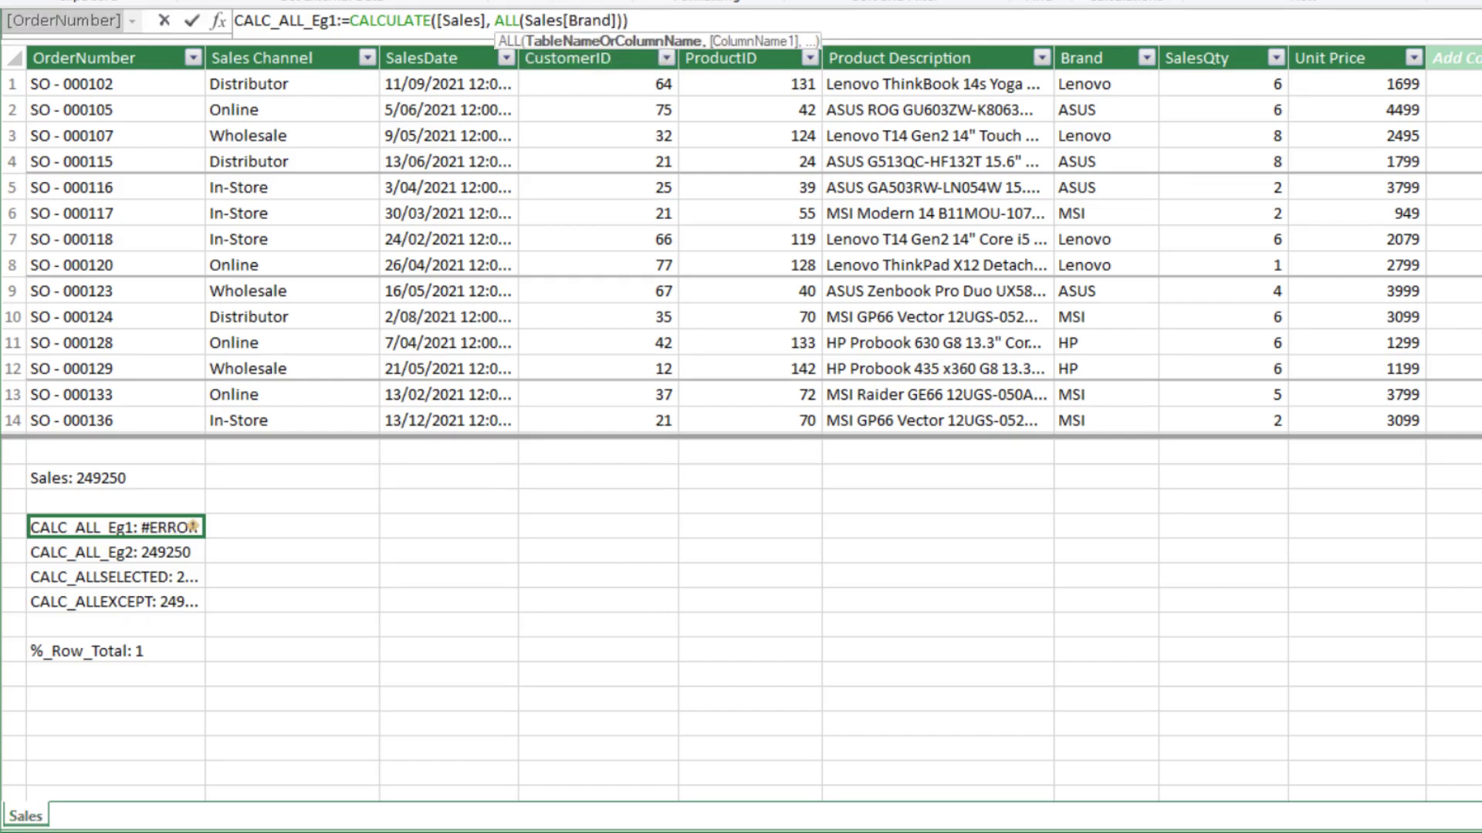
key(Return)
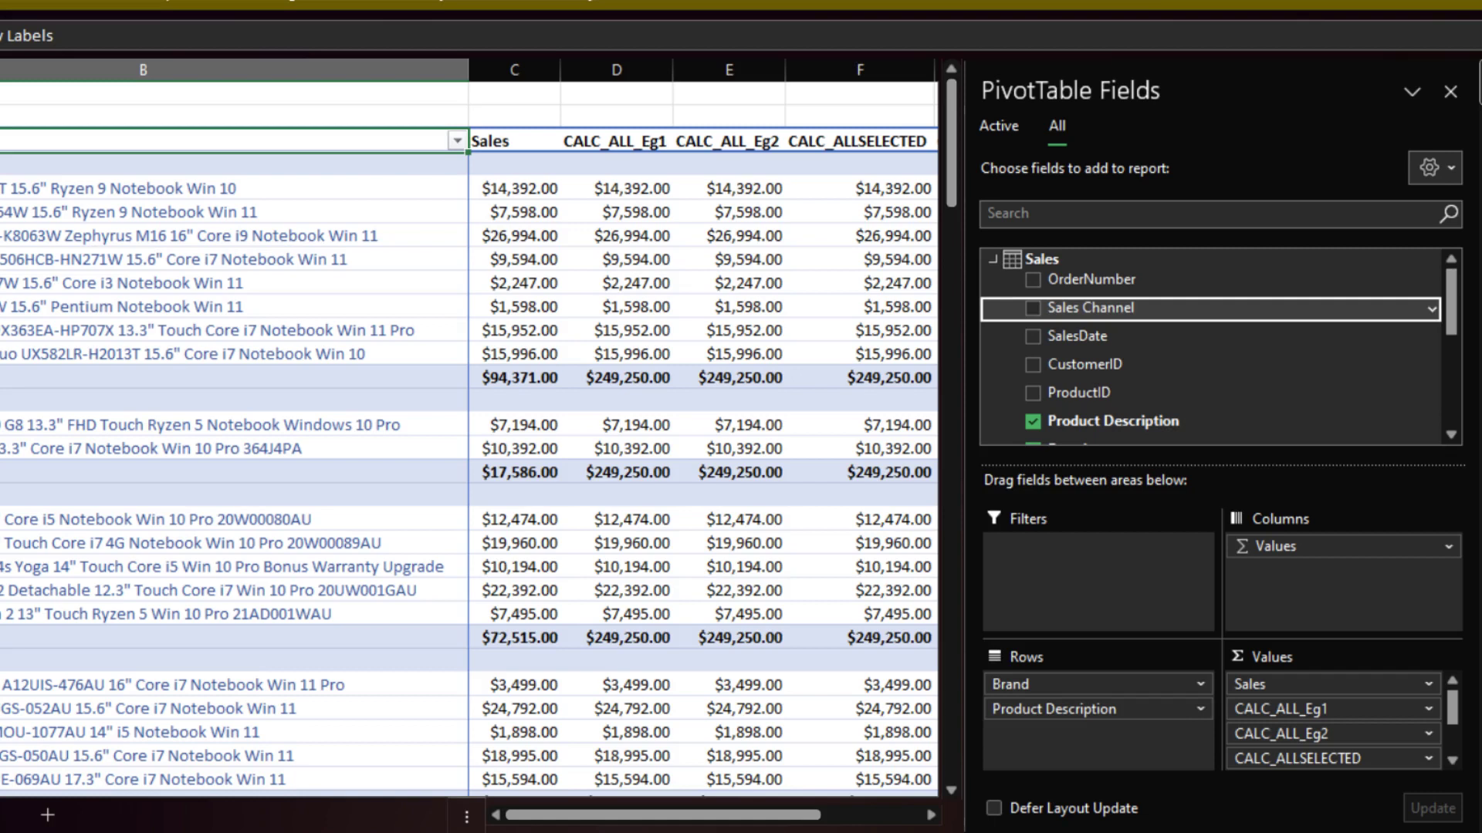
Step: Put Sales Channel between Brand and Product Description in Rows, with a subtotal per channel
drag(1091, 308, 1092, 698)
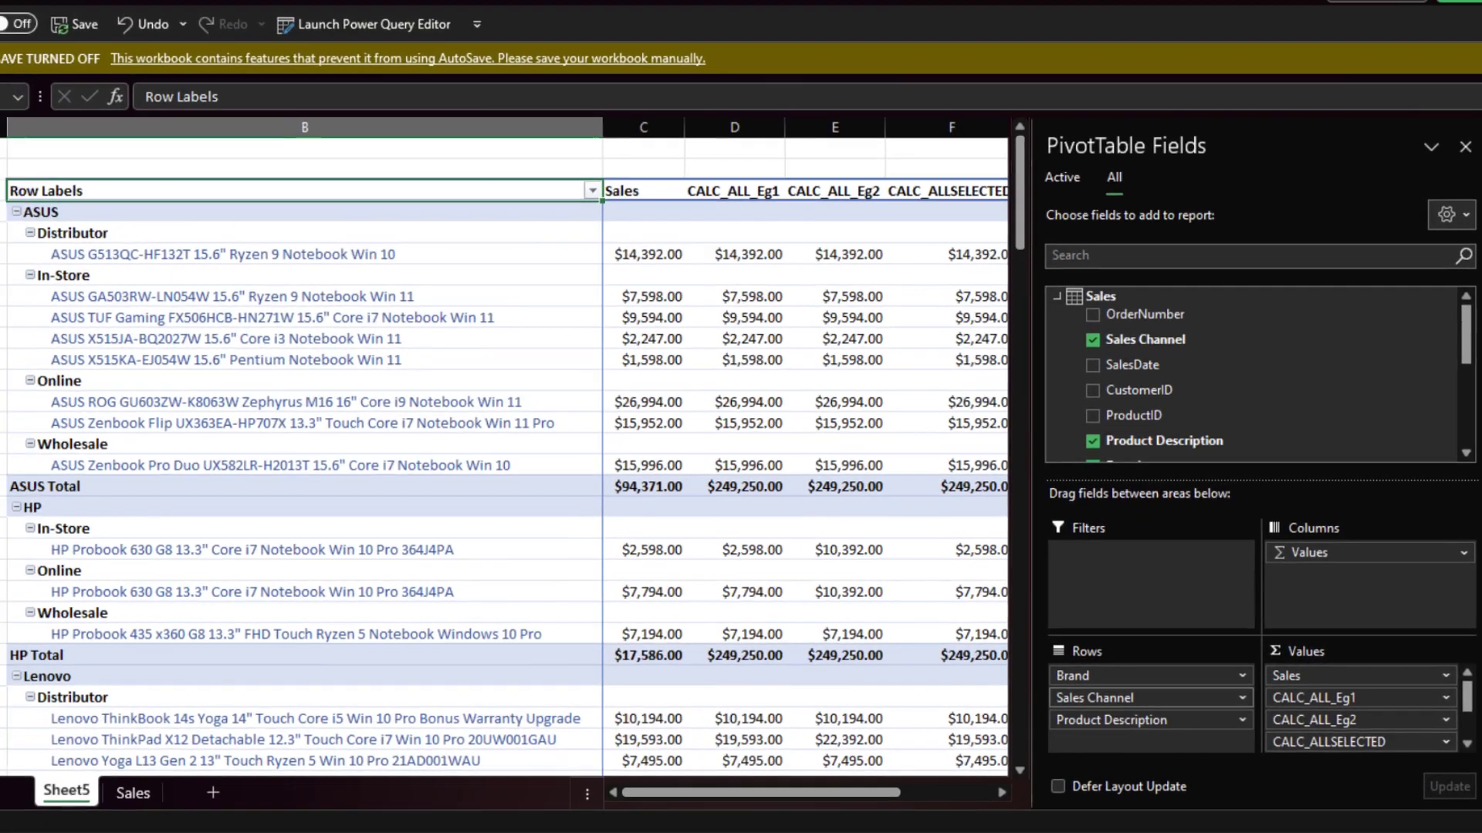
click(74, 233)
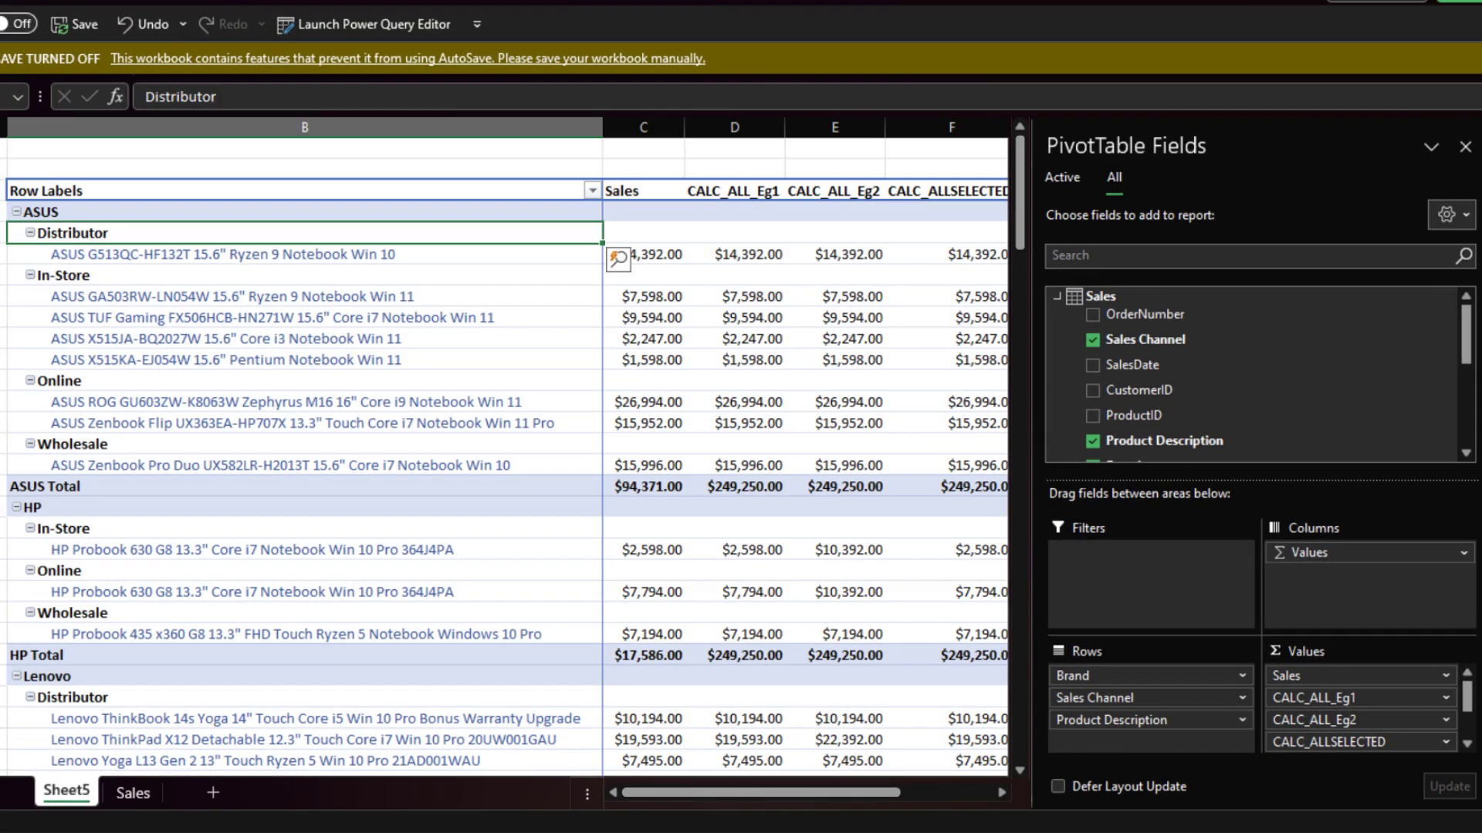
right_click(271, 233)
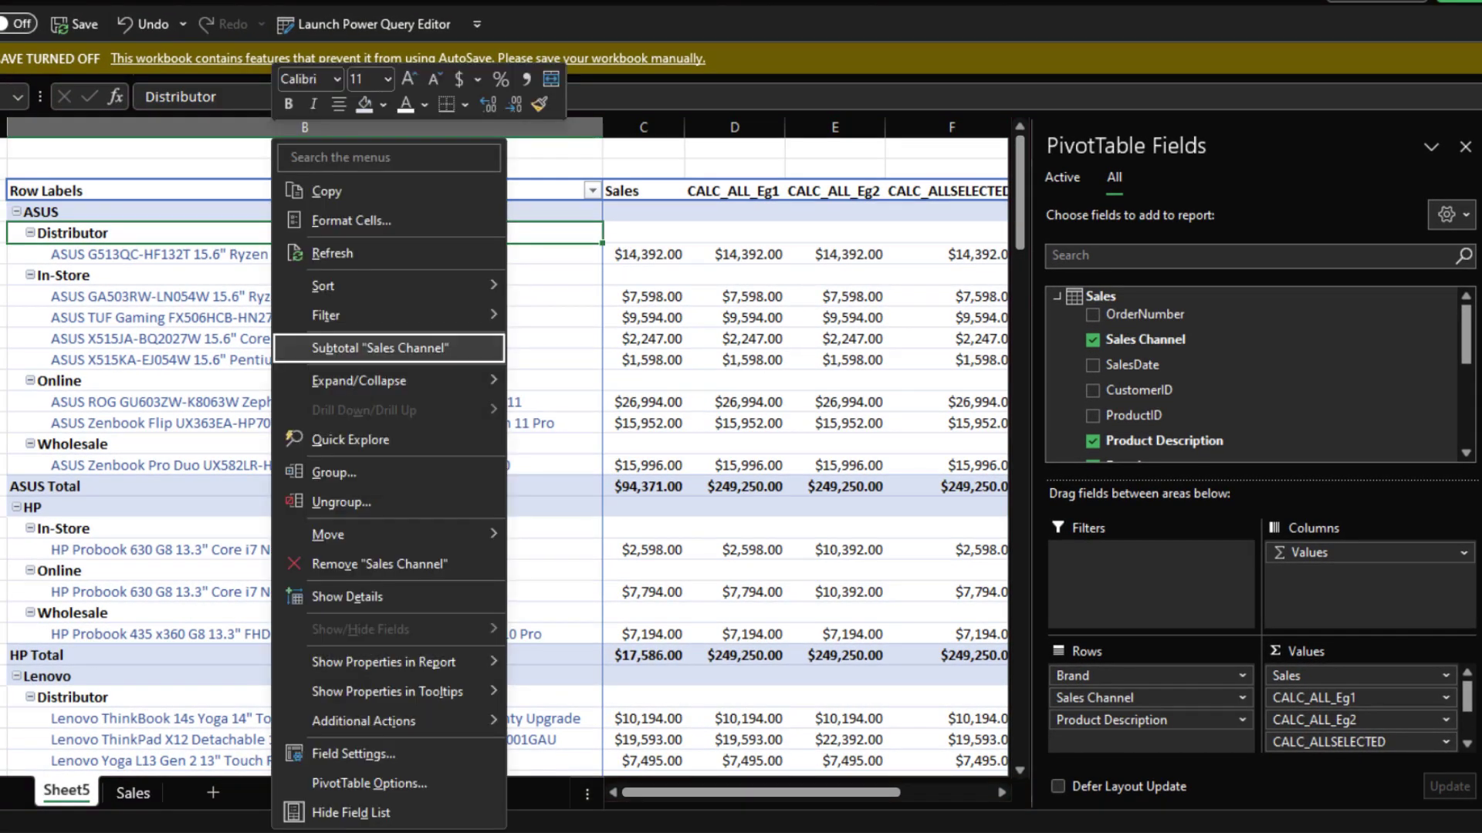
key(Return)
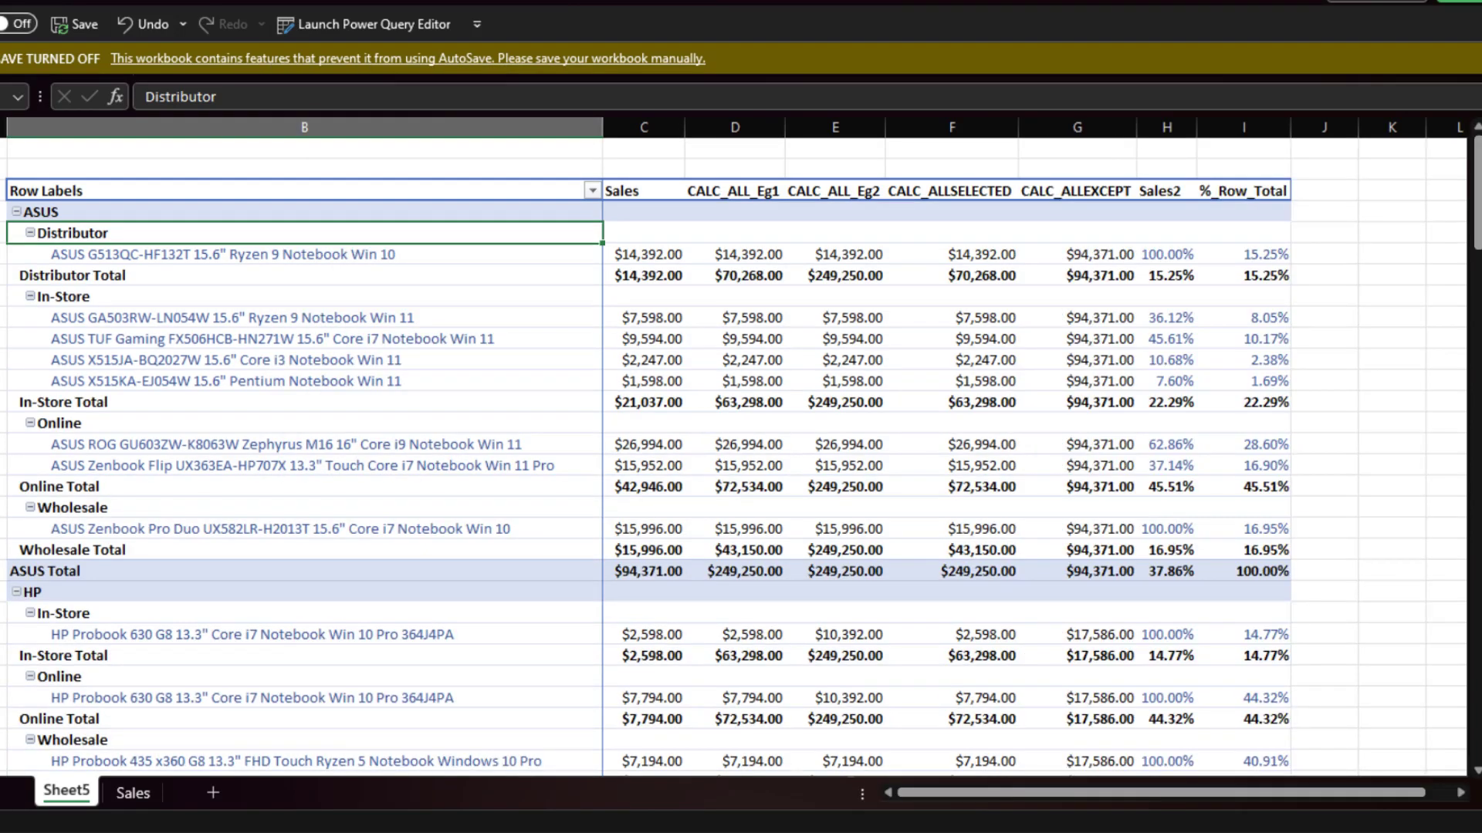